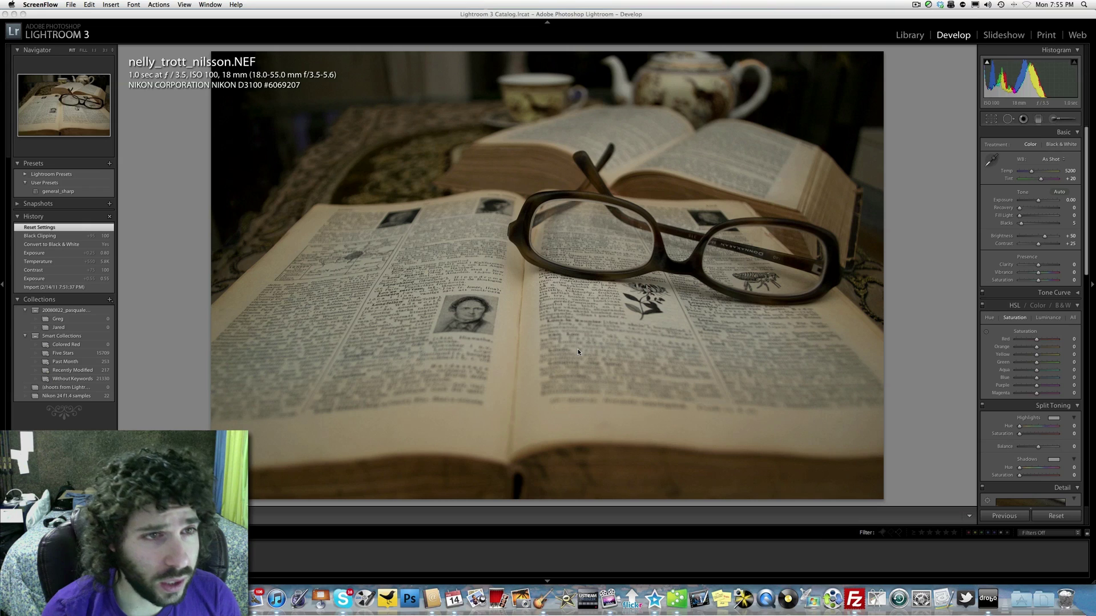
Examine the glasses, flower illustration and book text up close at 1:1 magnification
click(623, 178)
drag(587, 465, 640, 149)
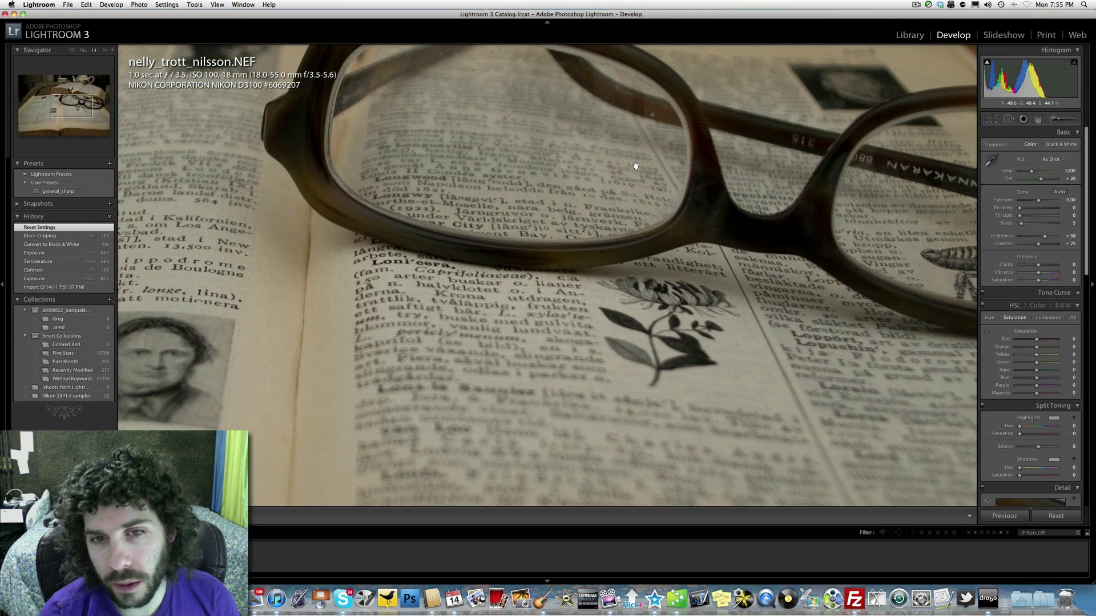
drag(417, 270, 422, 346)
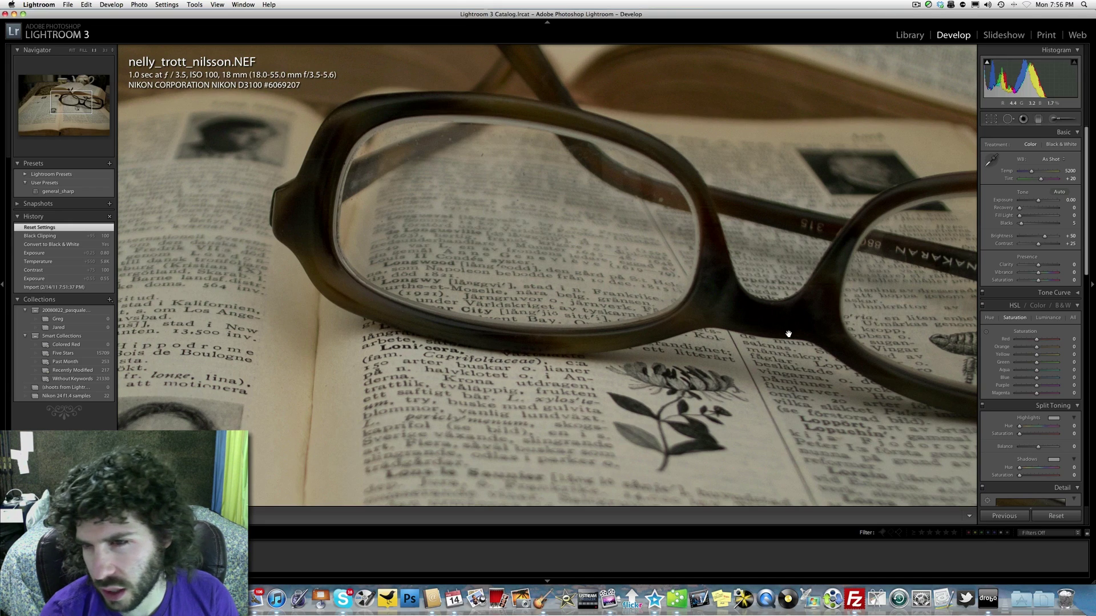
drag(787, 333, 597, 310)
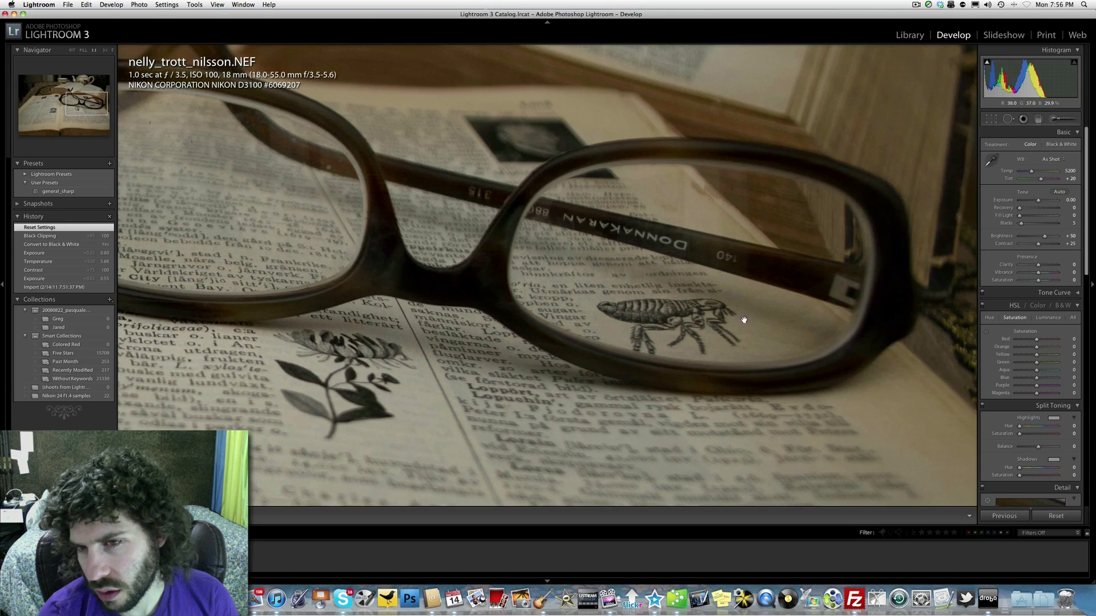
click(393, 278)
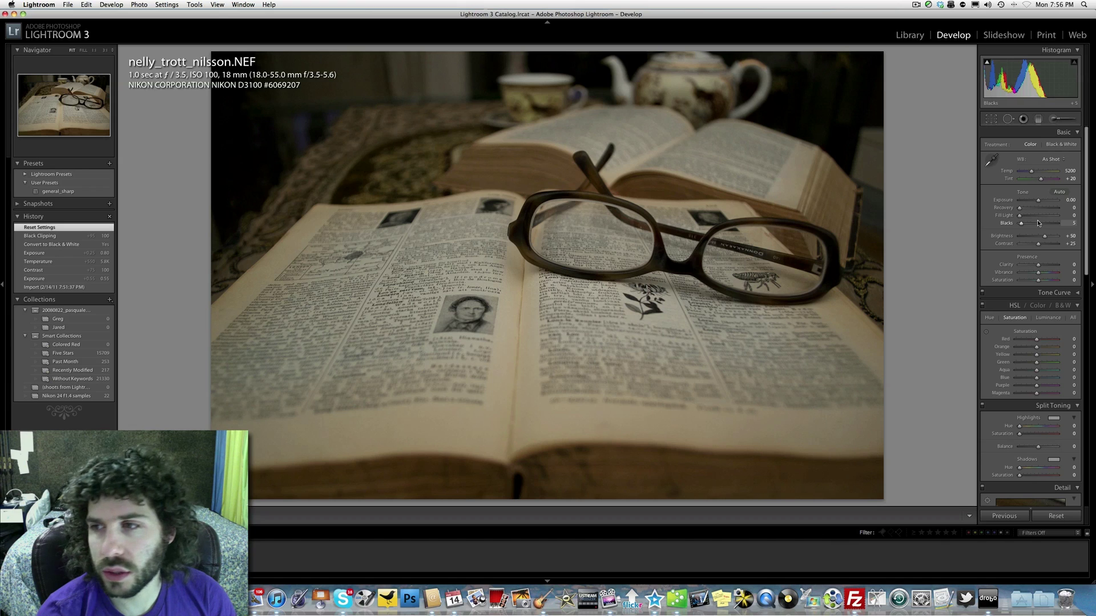
Set exposure to +0.90 and contrast to +100, and compare the Black & White treatment with Color
drag(1038, 200, 1043, 201)
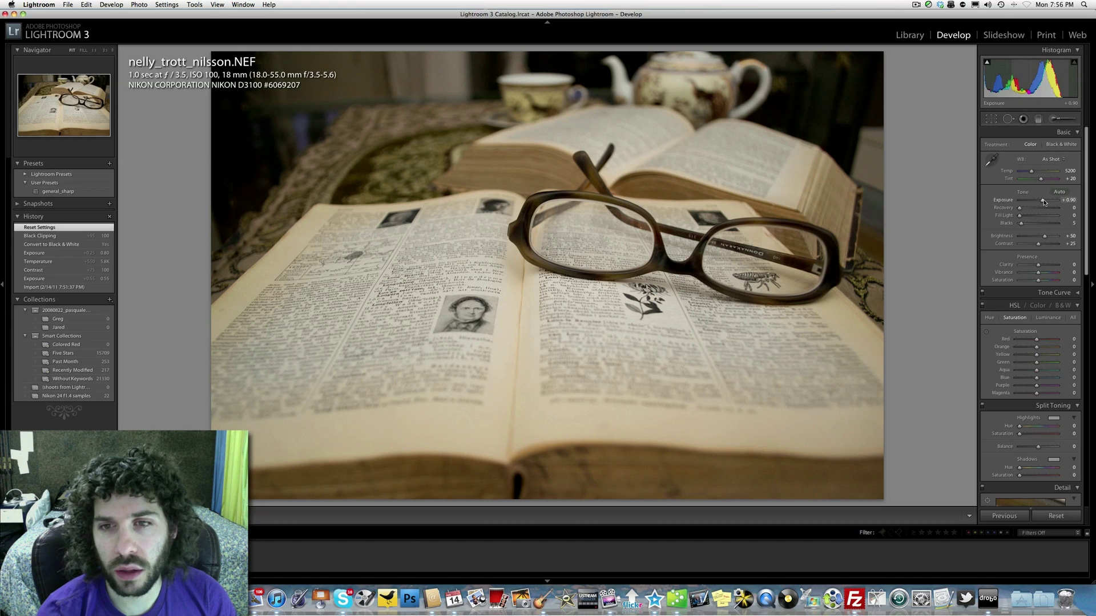
drag(1038, 244, 1073, 251)
click(1060, 144)
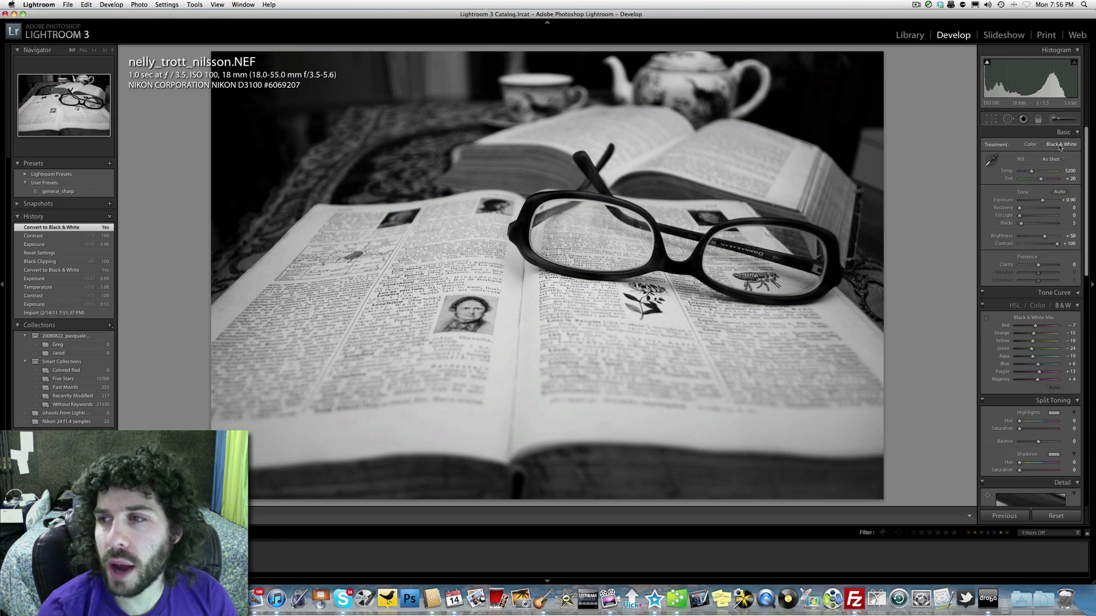
click(1035, 145)
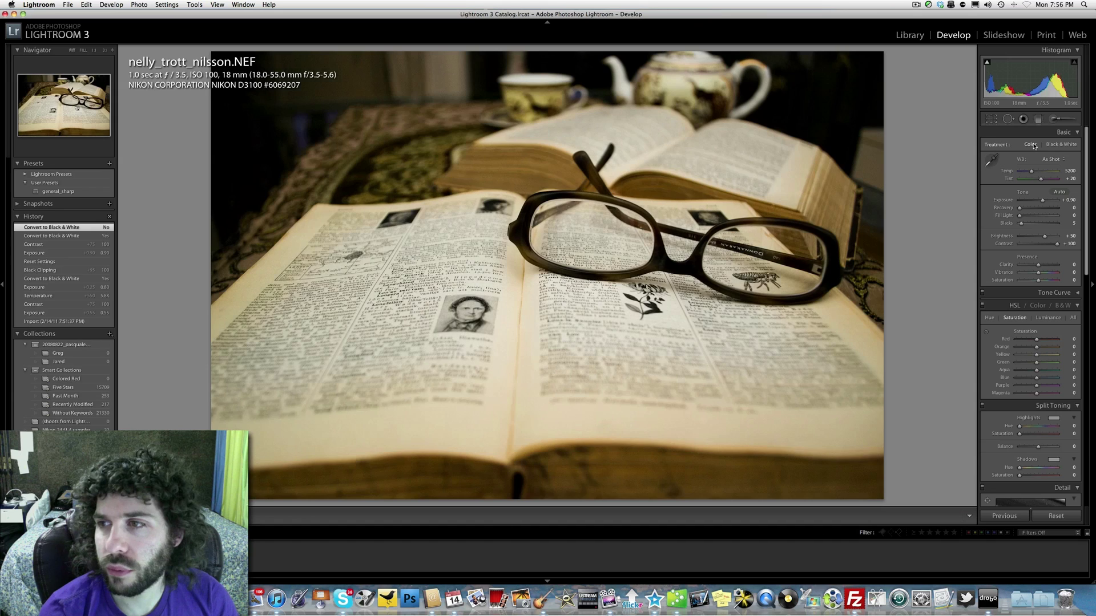
click(1048, 144)
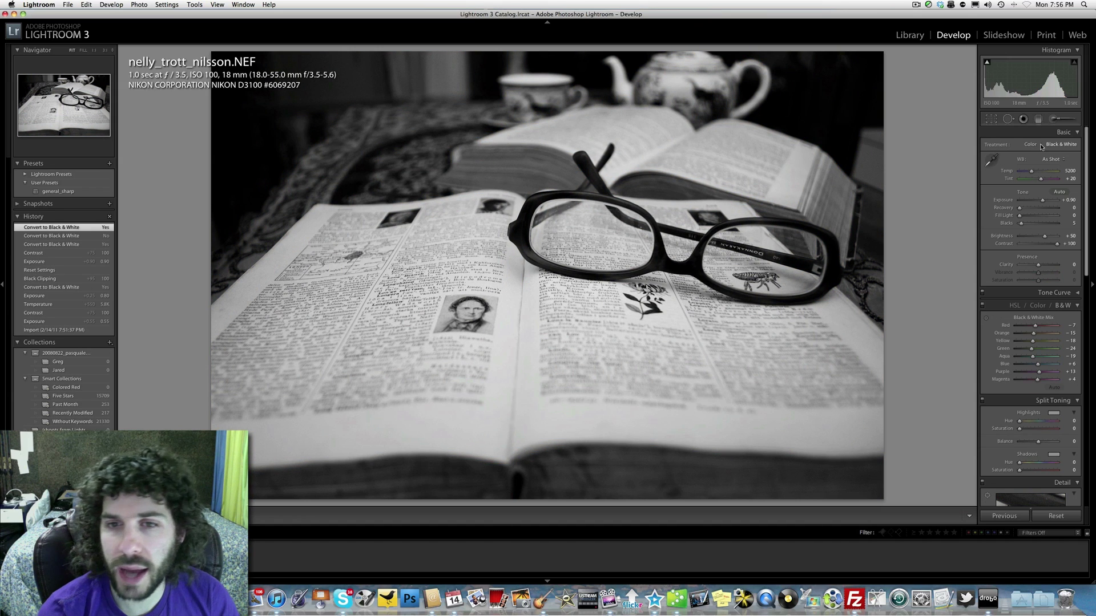
click(1031, 144)
Try a desaturated look with vibrance and saturation at -100 and clarity at +43, and reset the photo's settings
mouse_move(1025, 281)
mouse_down()
mouse_move(999, 273)
mouse_move(1012, 273)
mouse_up()
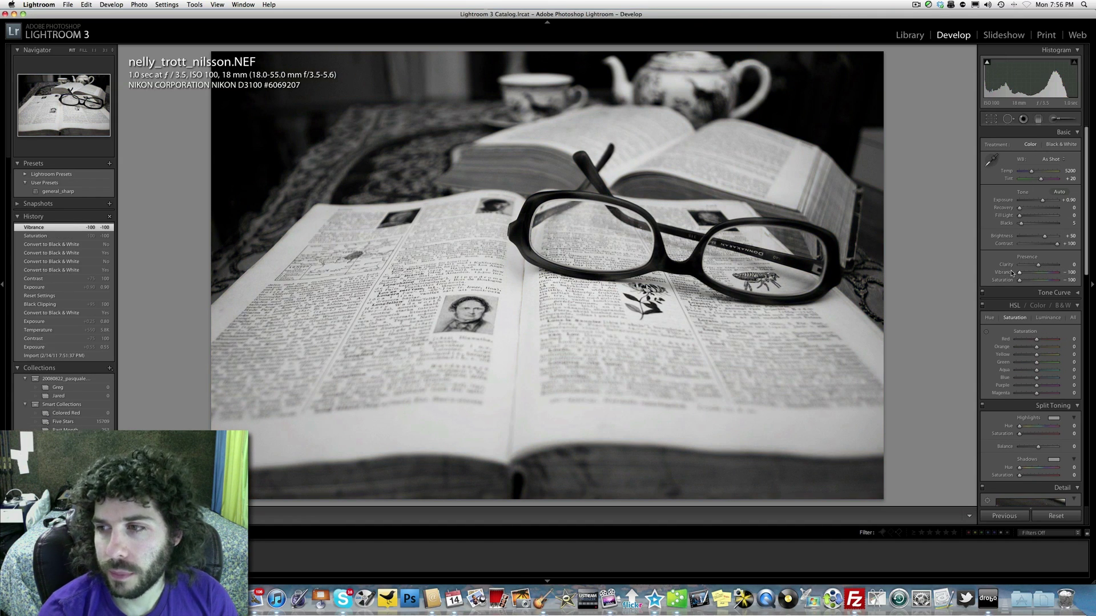
click(1046, 266)
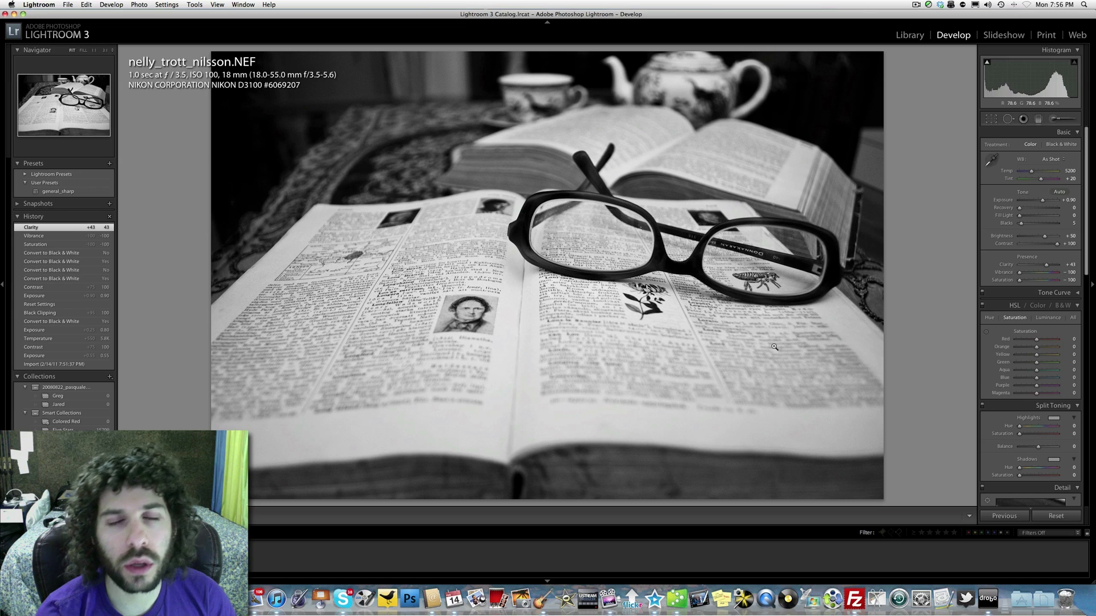
click(1066, 515)
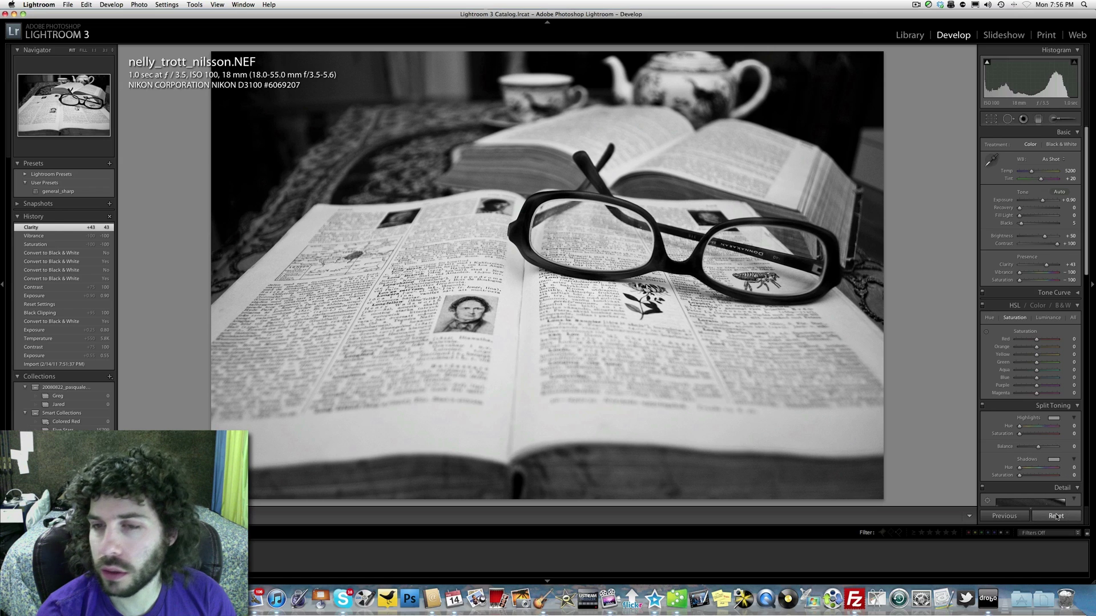
Set exposure to +1.20, increase the contrast, and correct the white balance to temperature 4614 and tint +31
drag(1040, 204, 1046, 203)
drag(1038, 244, 1047, 244)
drag(1045, 200, 1030, 173)
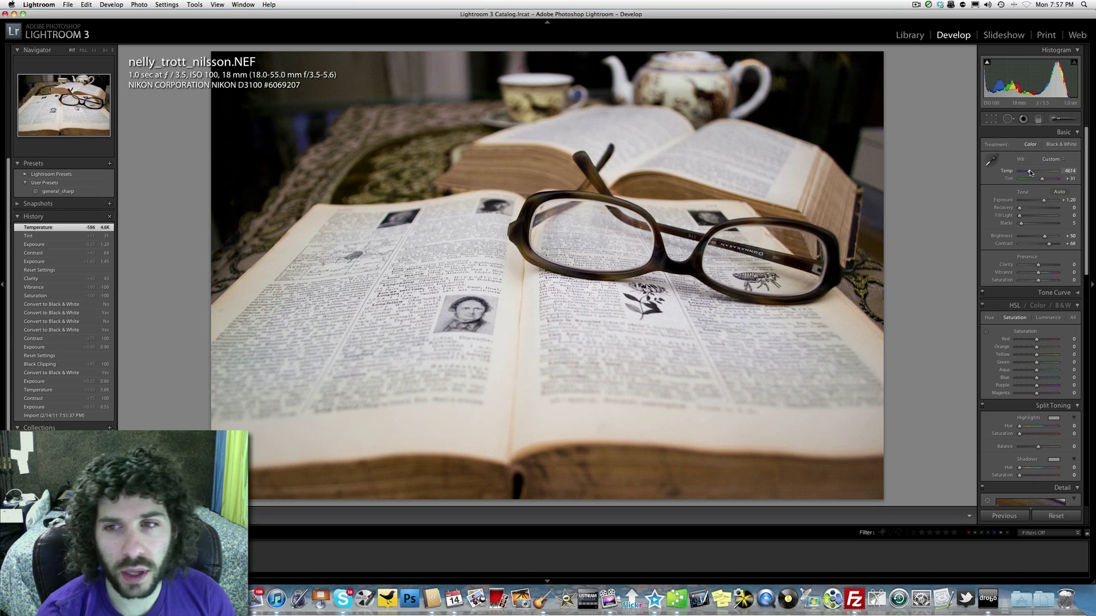
Set contrast to +100 and blacks to 9, and boost the colors with vibrance +9 and saturation +14
drag(1058, 245, 1078, 246)
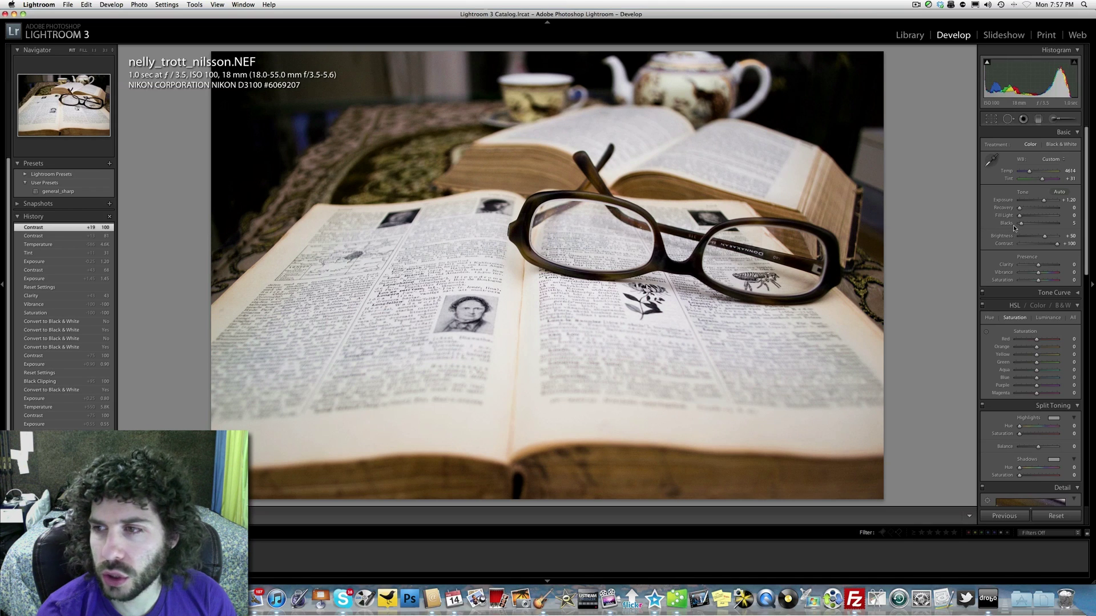
mouse_move(1019, 224)
mouse_down()
mouse_move(1045, 217)
mouse_move(1010, 218)
mouse_up()
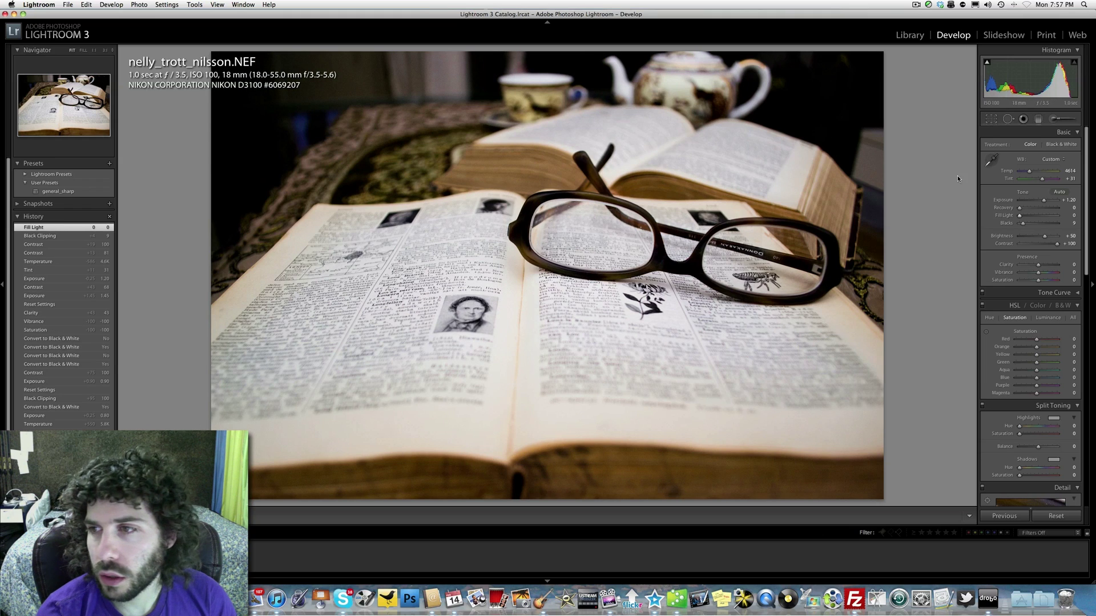
click(1049, 273)
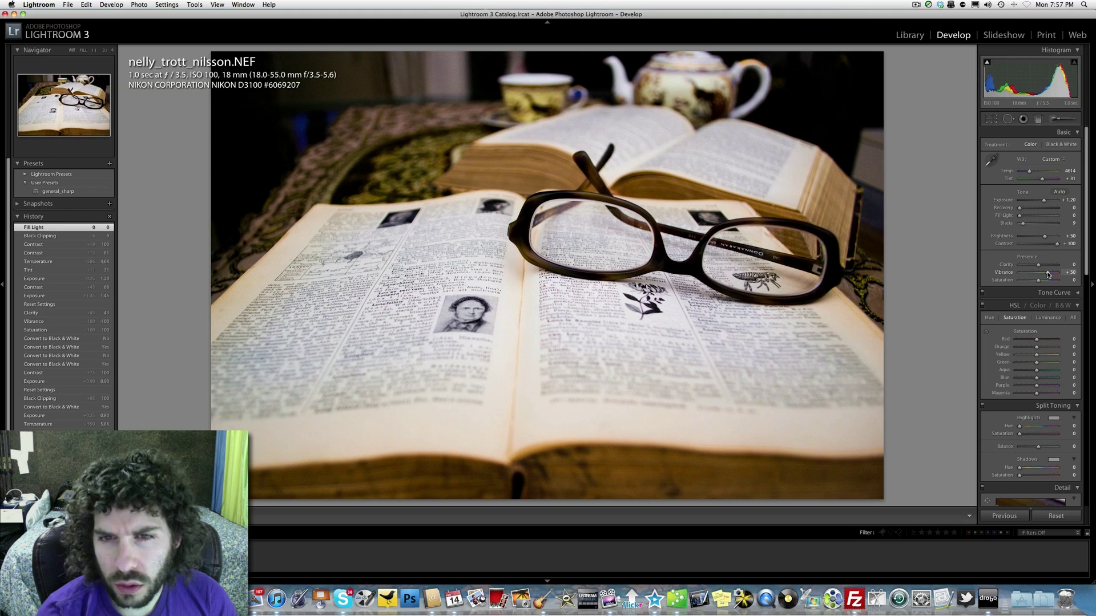
drag(1050, 274, 1042, 282)
Compare the edited photo with its unedited before version
key(backslash)
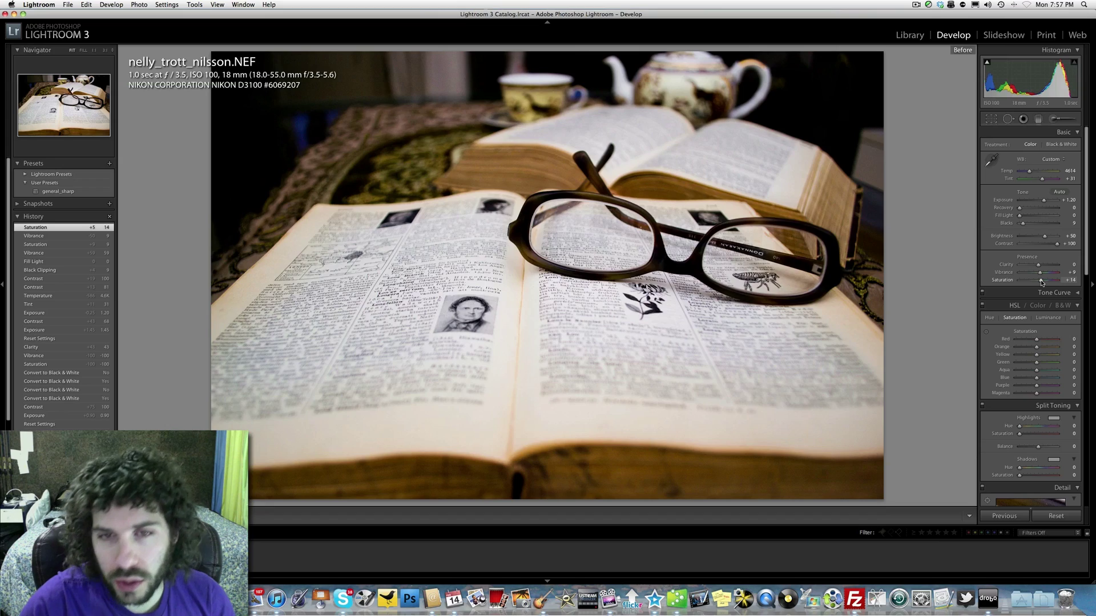
key(backslash)
key(backslash)
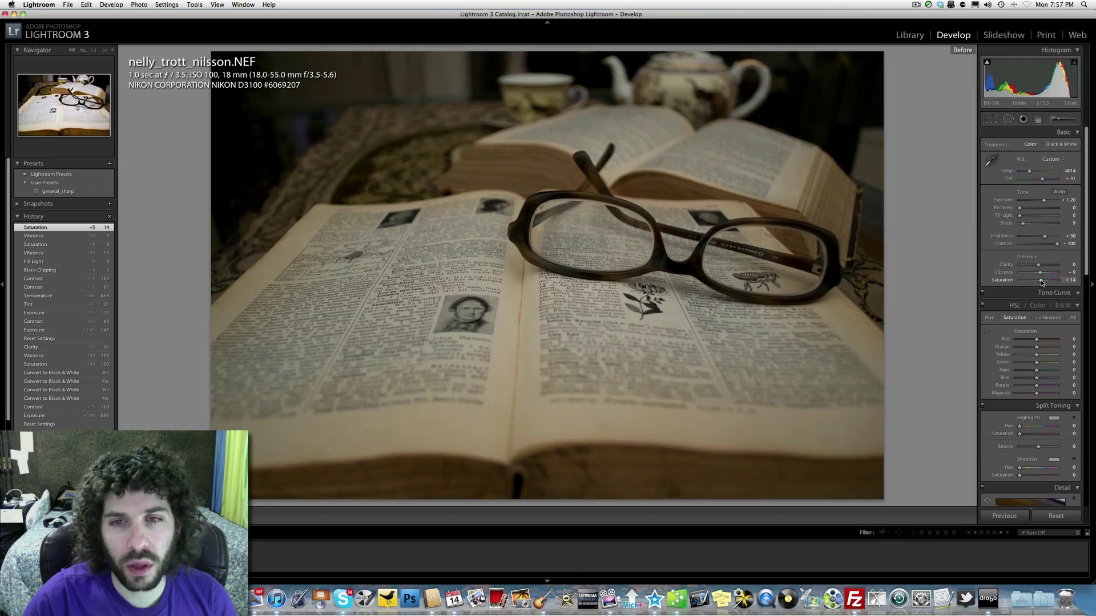
key(backslash)
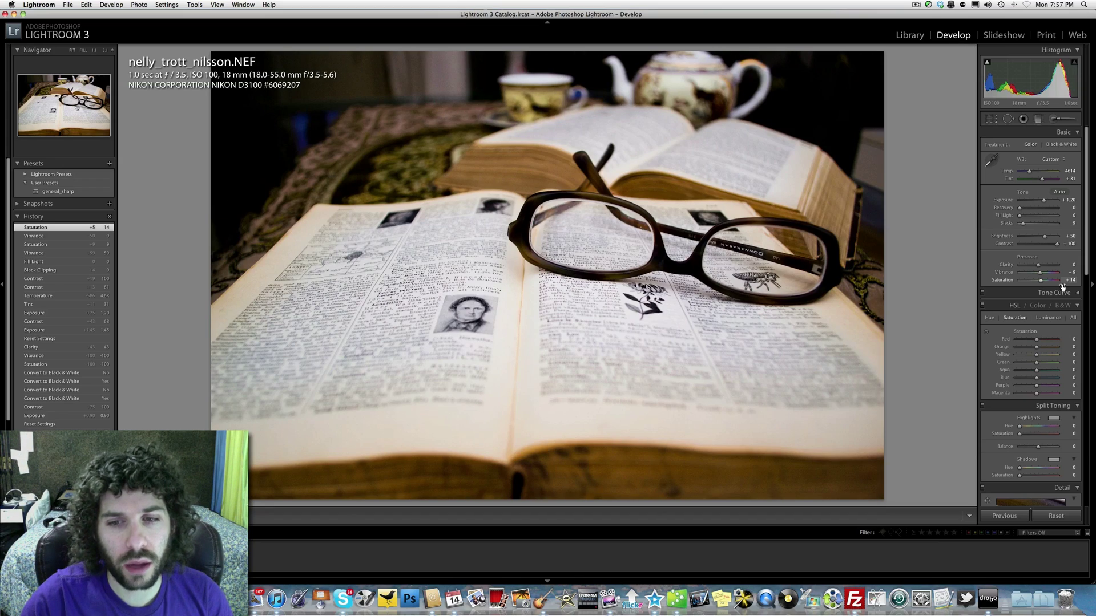
Apply the general_sharp user preset to the photo and review its sharpening settings
click(704, 325)
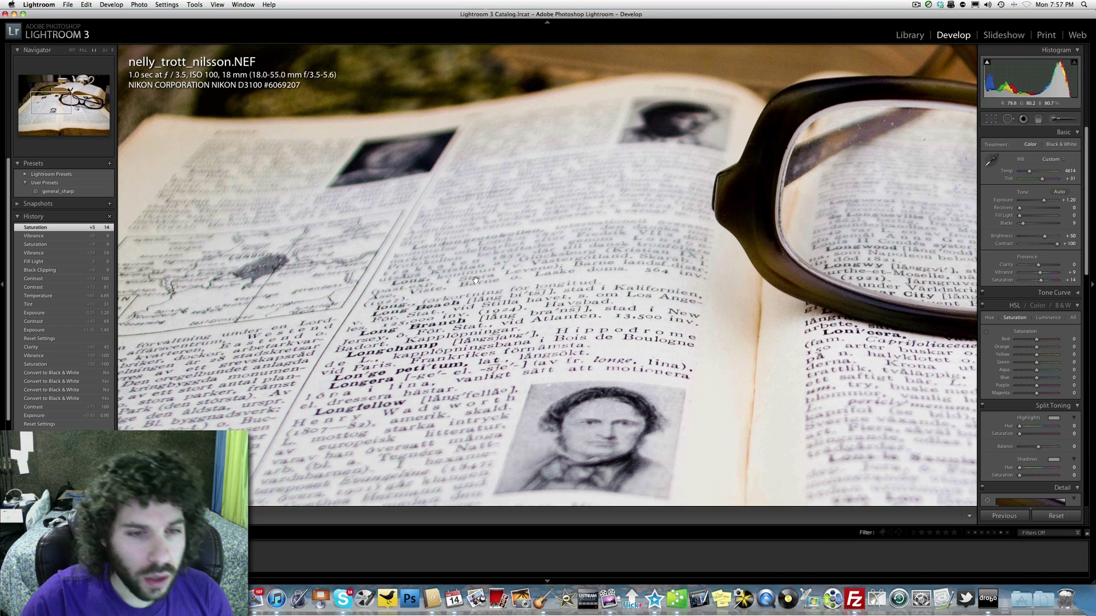
click(58, 191)
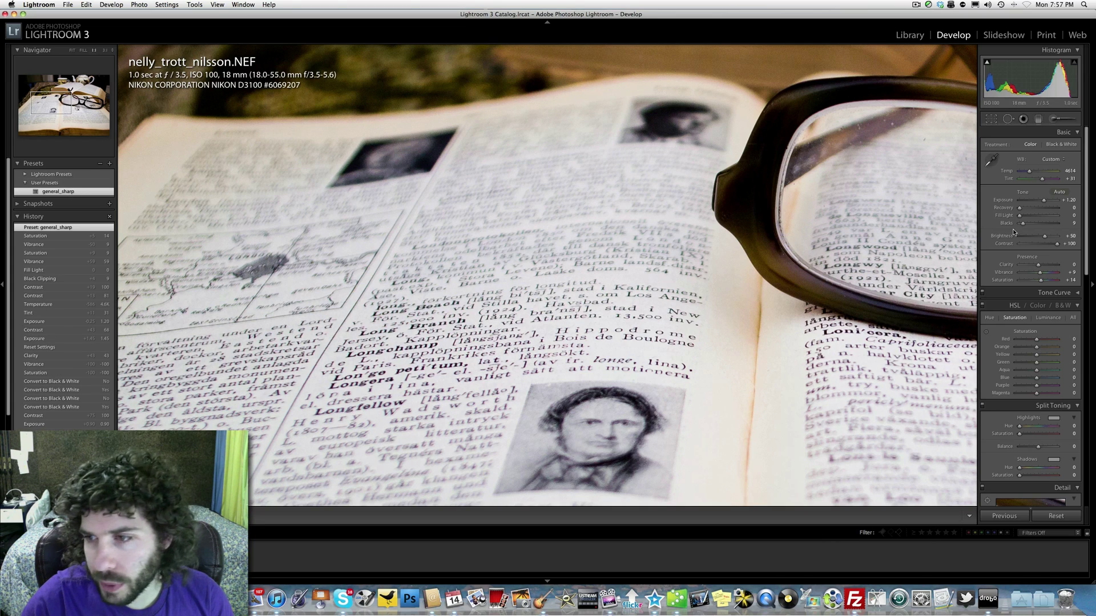
scroll(1014, 232, down, 4)
scroll(1014, 231, down, 5)
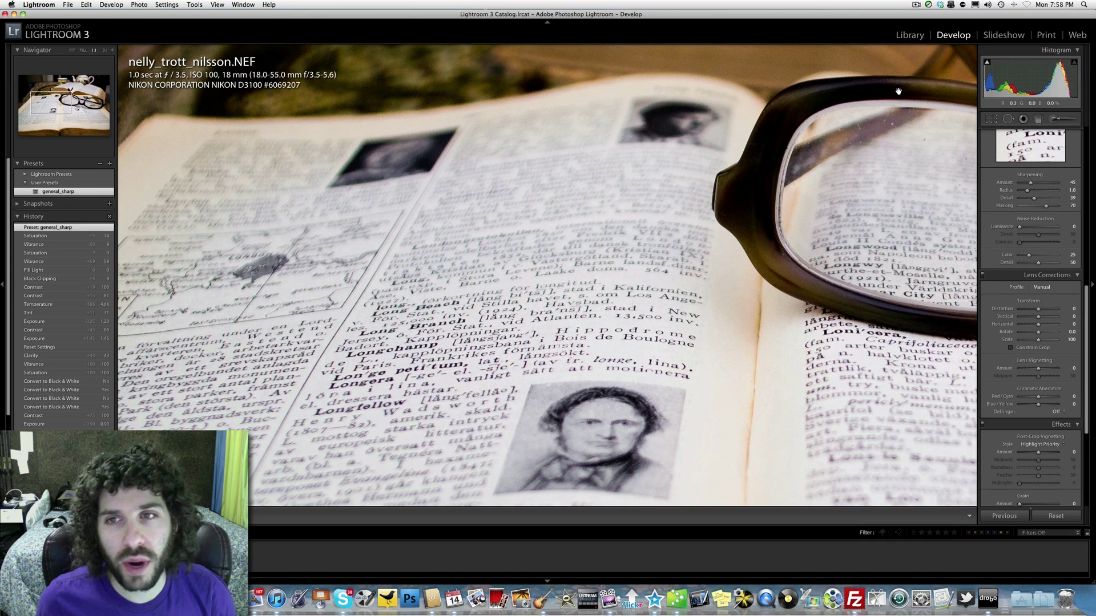
click(545, 230)
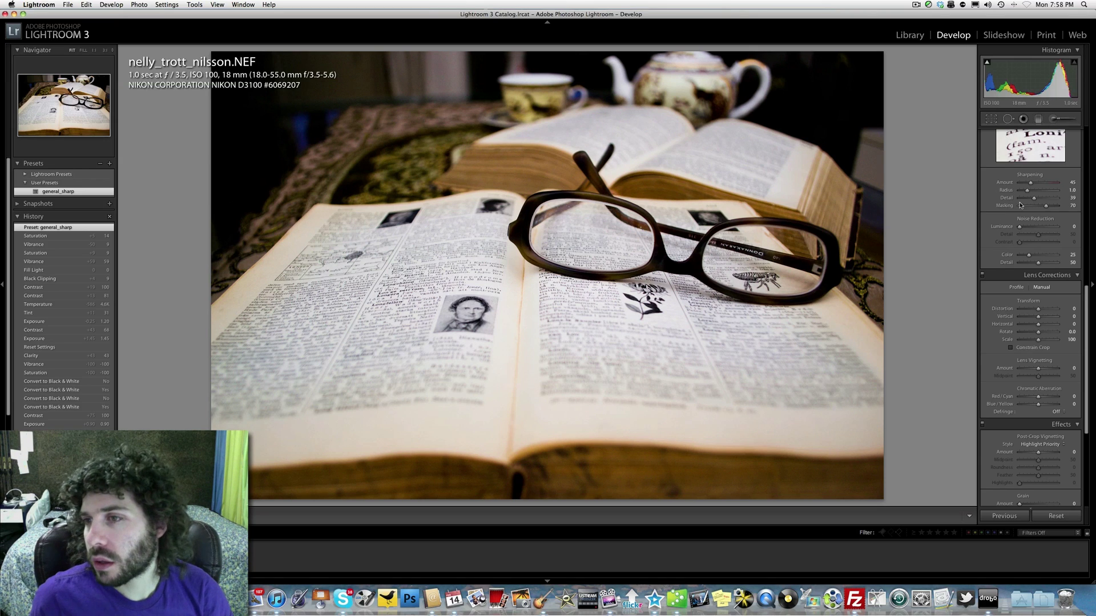
Set clarity to +39, exposure to +1.35 and blacks to 13, and check the glasses and text up close
scroll(1029, 264, up, 10)
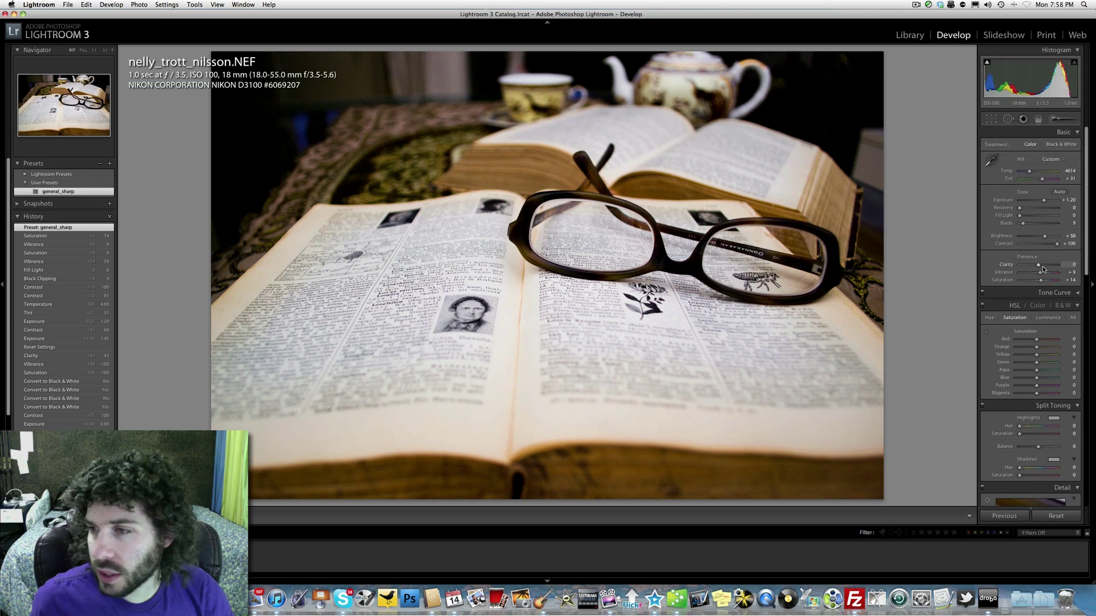
drag(1046, 270, 1048, 268)
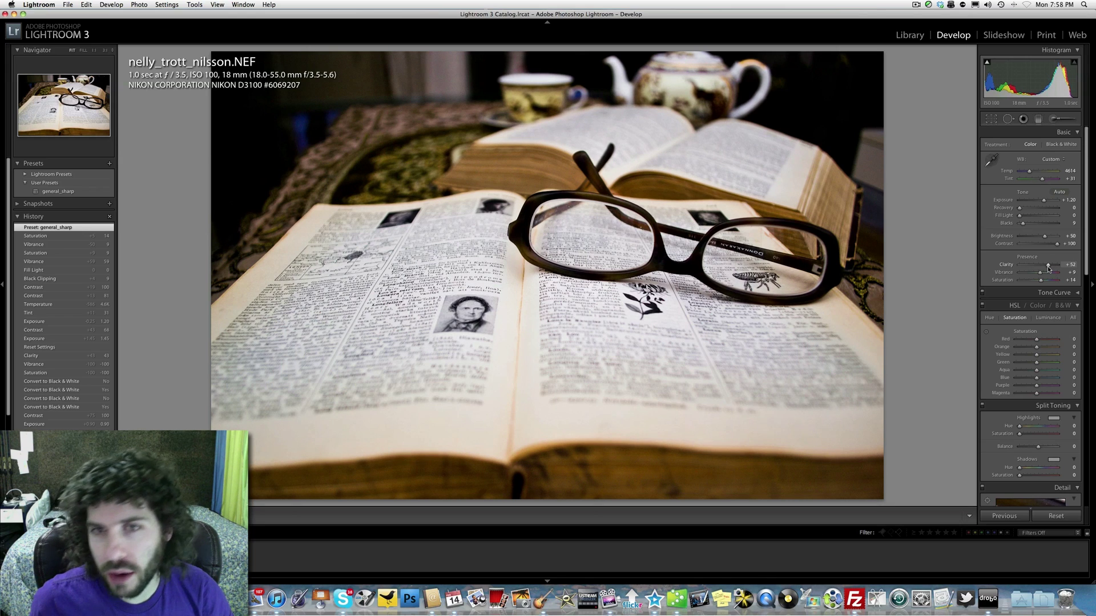
drag(1049, 267, 1046, 267)
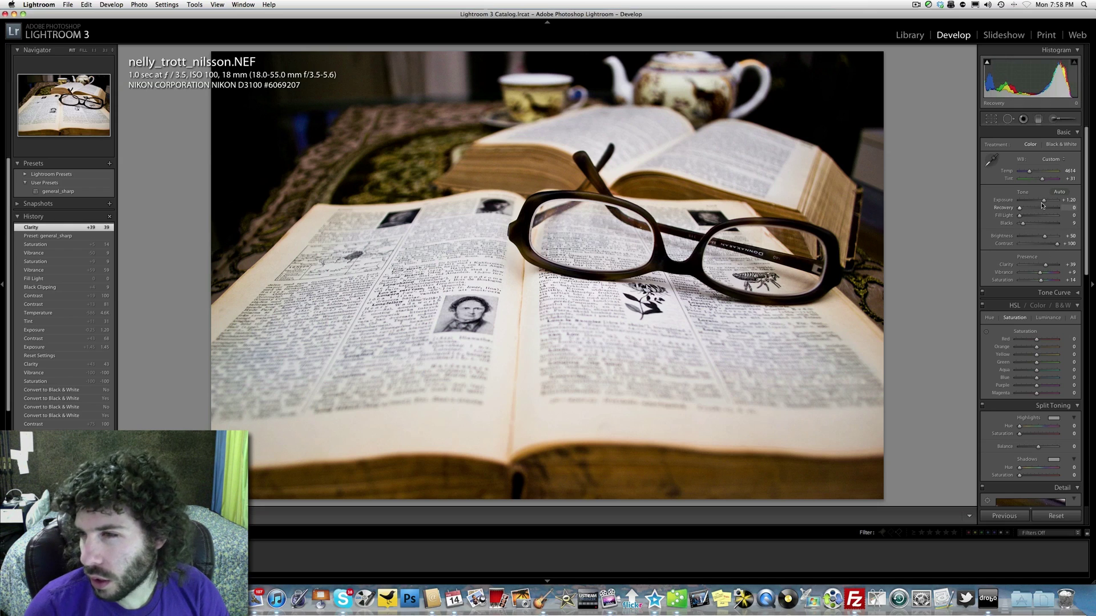
drag(1042, 203, 1043, 204)
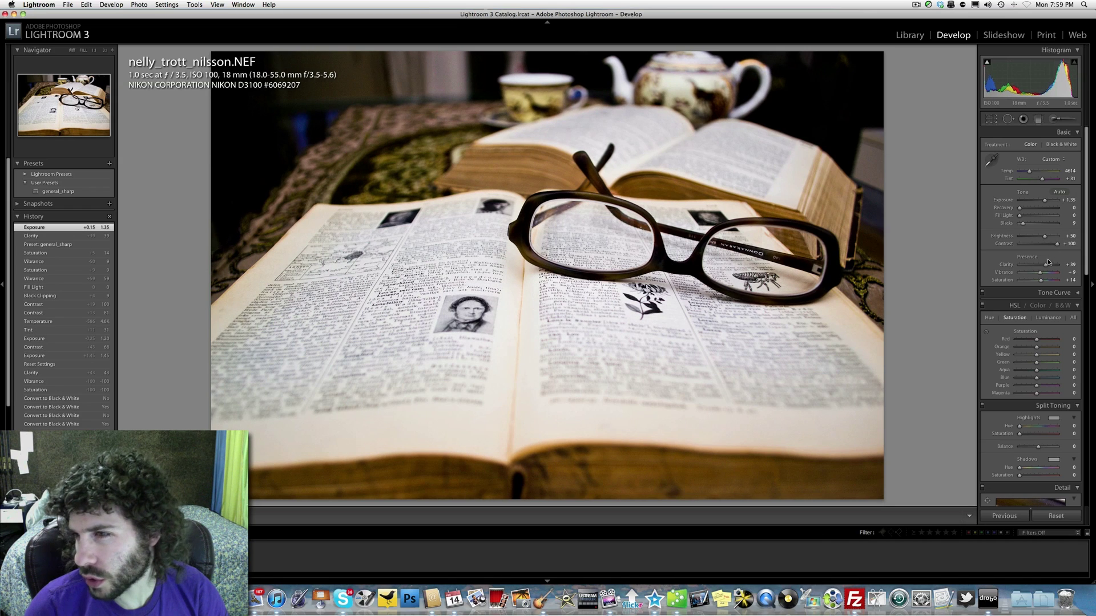
drag(1022, 227, 1023, 226)
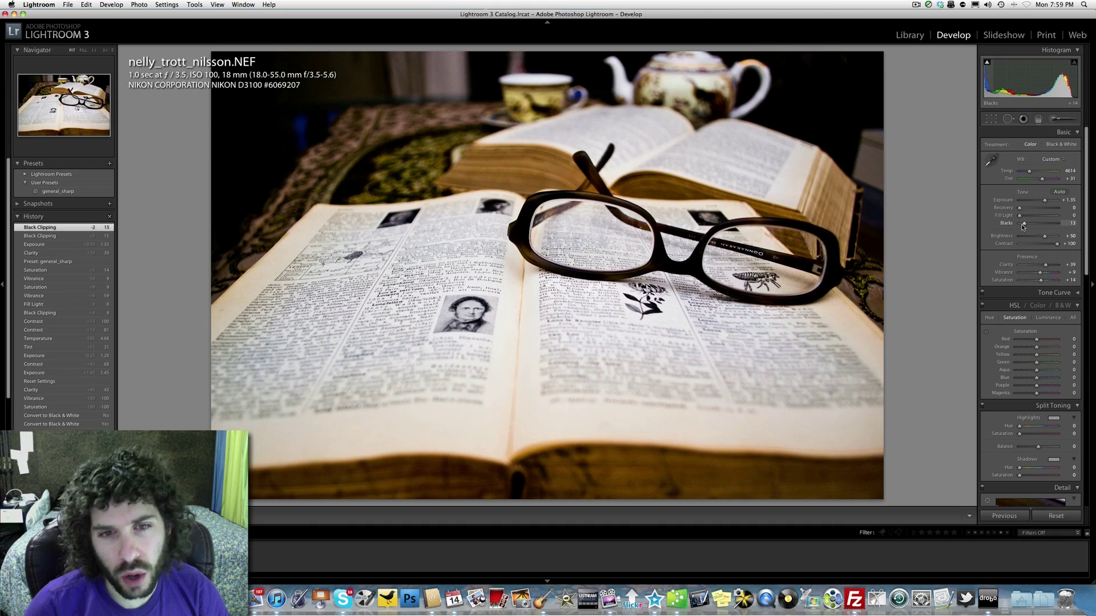
click(575, 272)
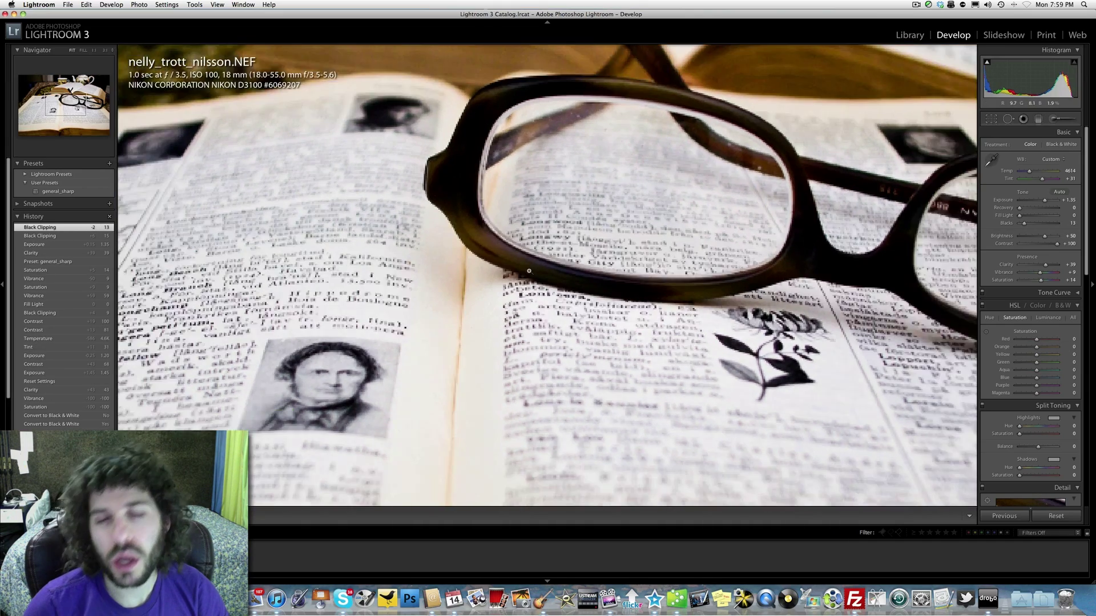
click(528, 270)
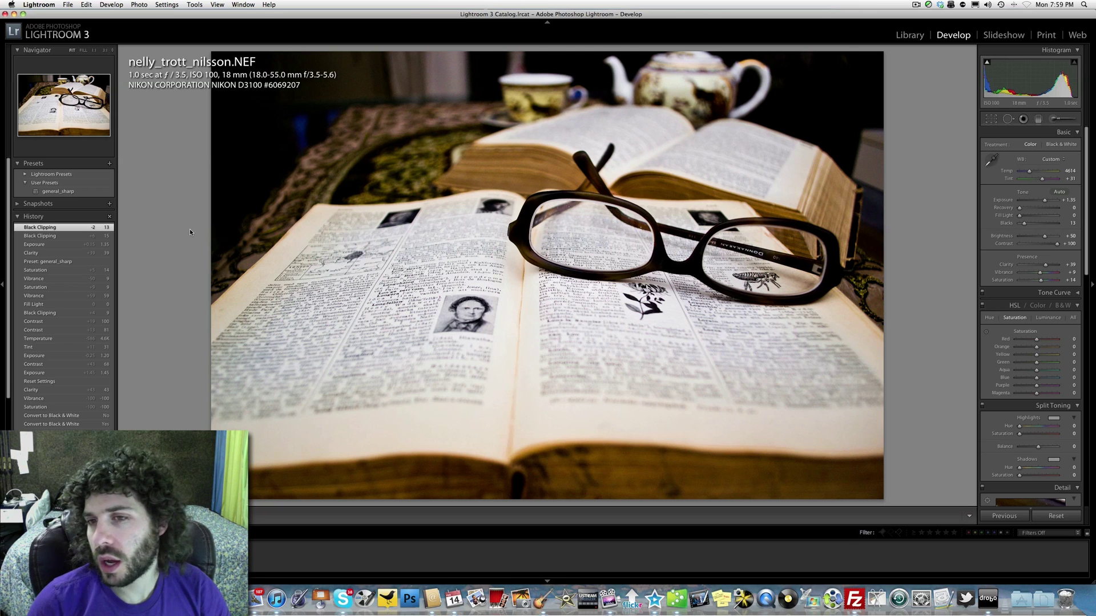
click(916, 6)
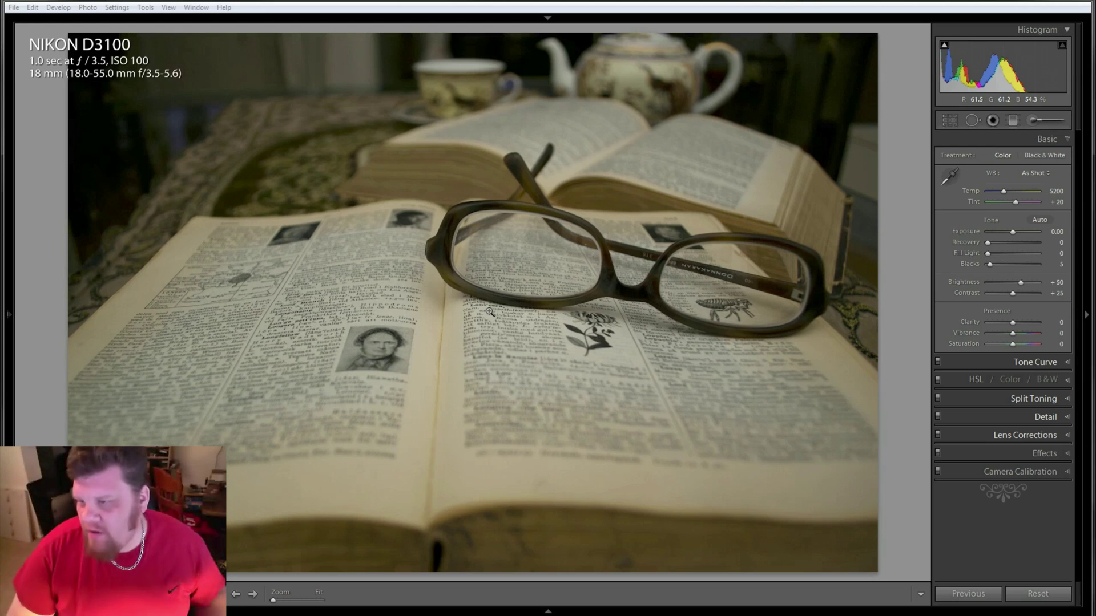
Convert the unedited photo to Black & White and shape its tone curve with lights -20, darks -16 and raised highlights
click(1049, 156)
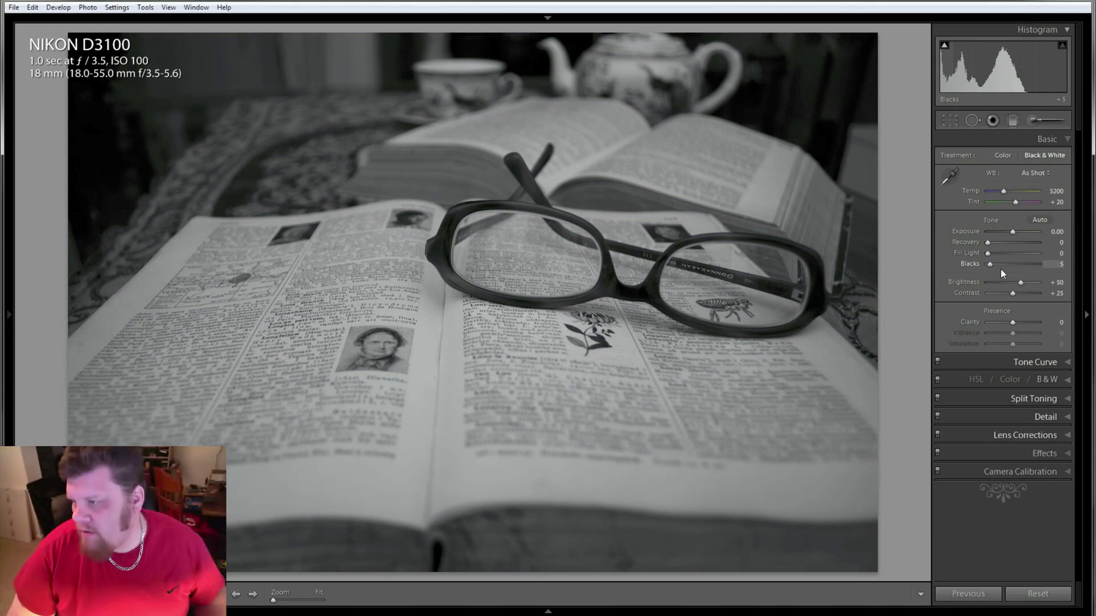
click(1033, 363)
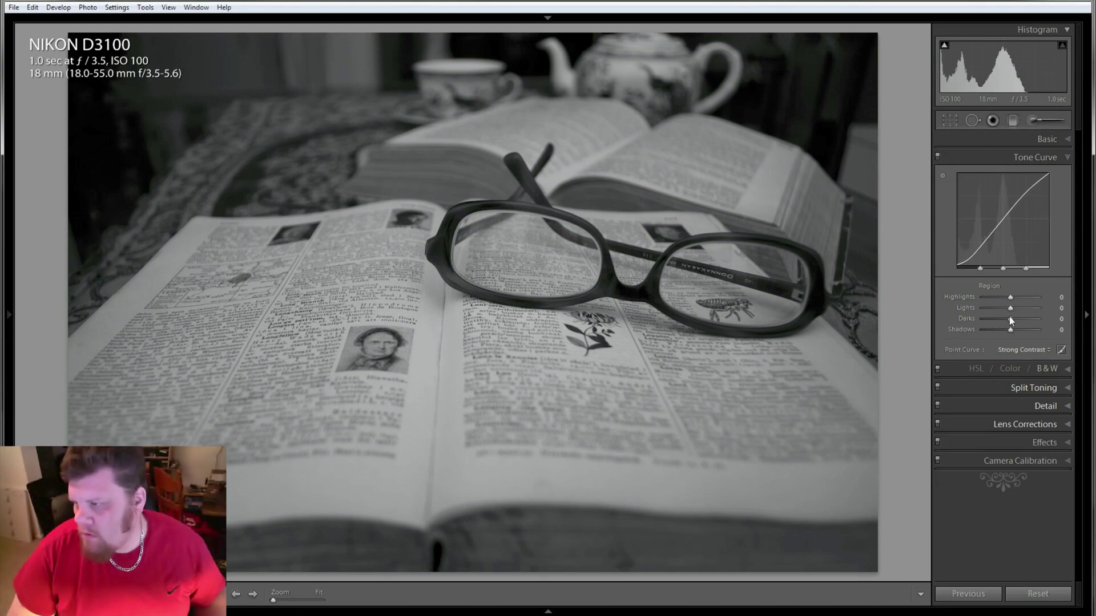
drag(1009, 309, 1003, 318)
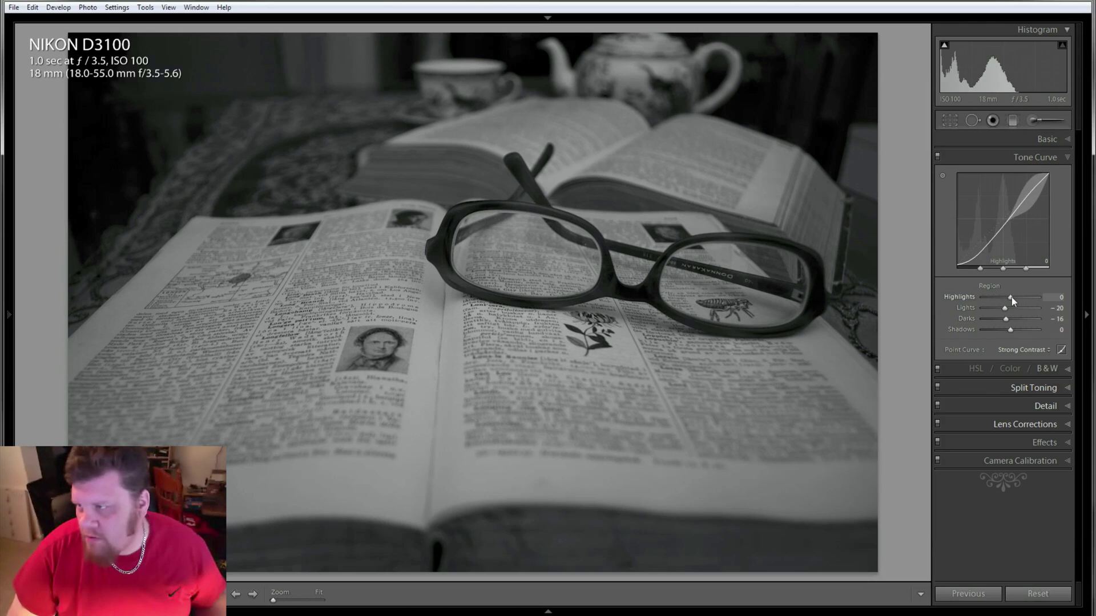
mouse_move(1012, 297)
mouse_down()
mouse_move(1028, 297)
mouse_move(1017, 297)
mouse_up()
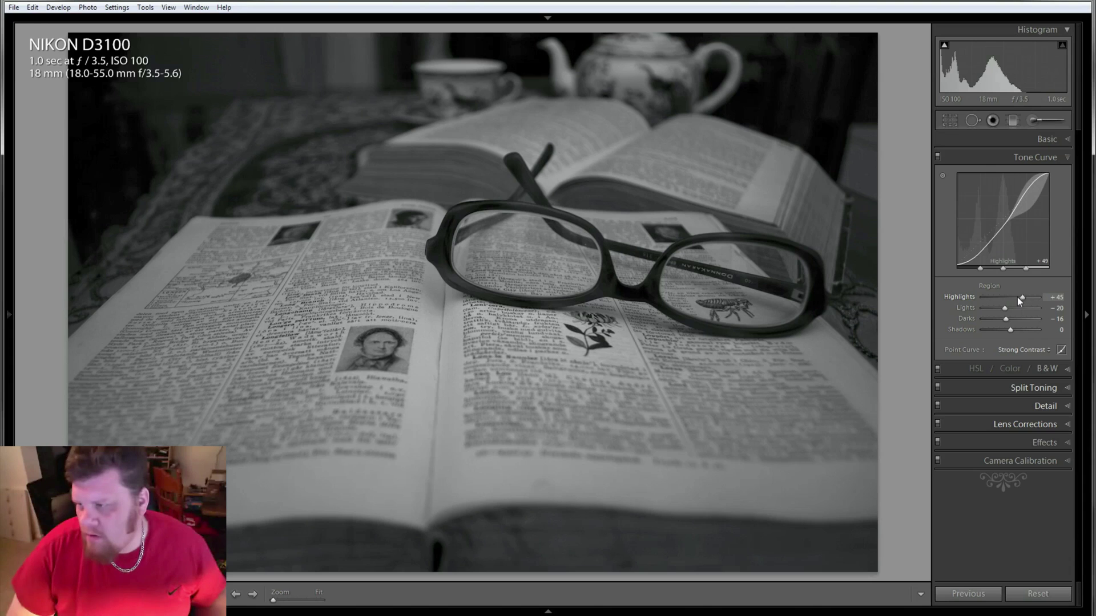
Set exposure to +0.87 and adjust the tone curve to lights -5, darks -35 and shadows -9
click(1049, 139)
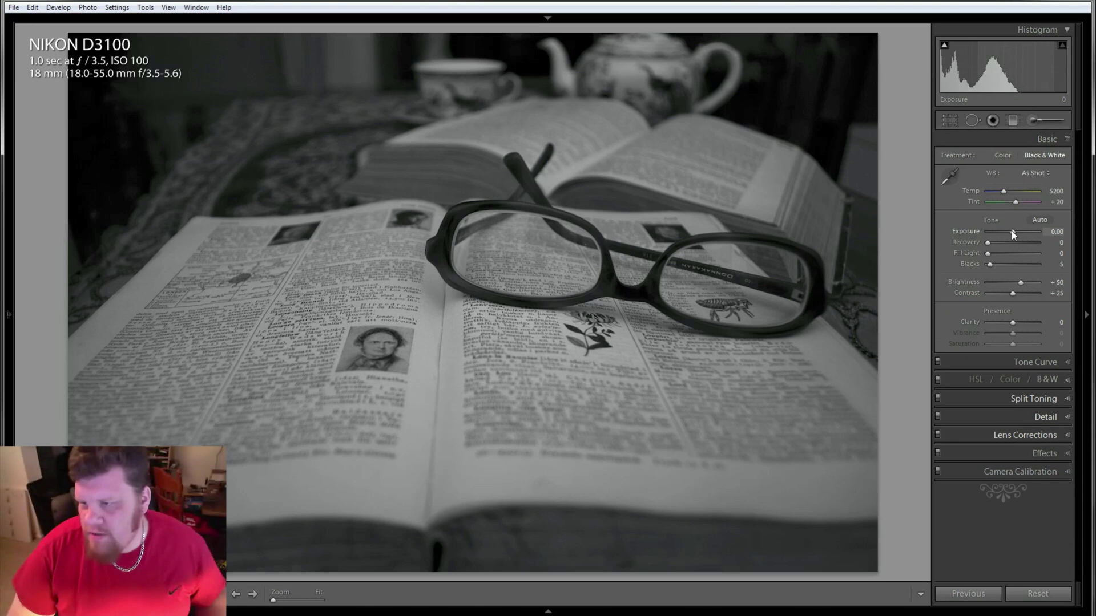
drag(1012, 232, 1016, 232)
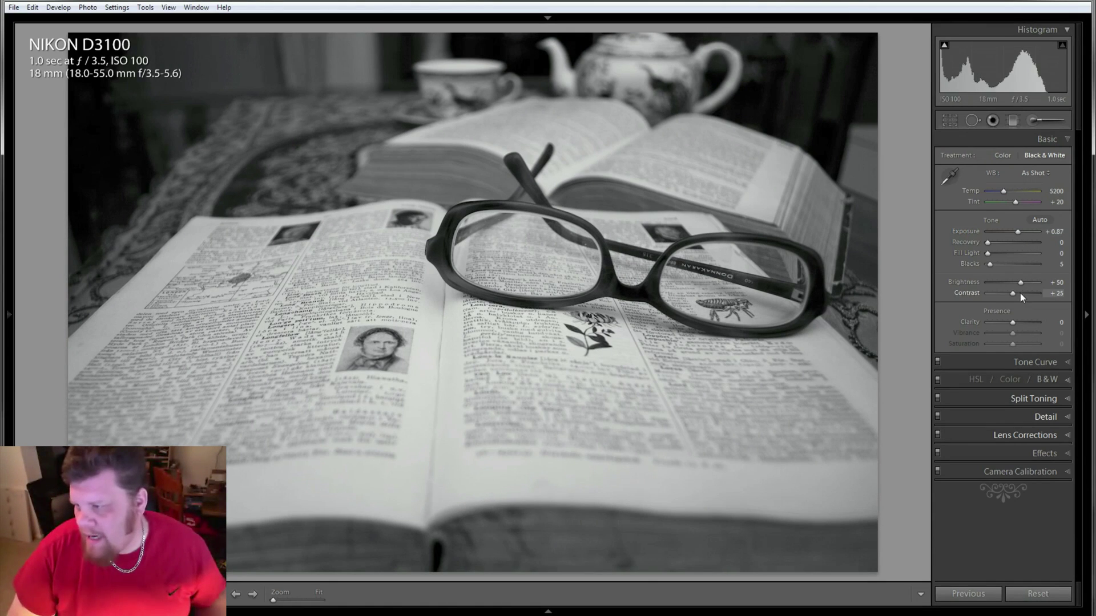
click(1033, 361)
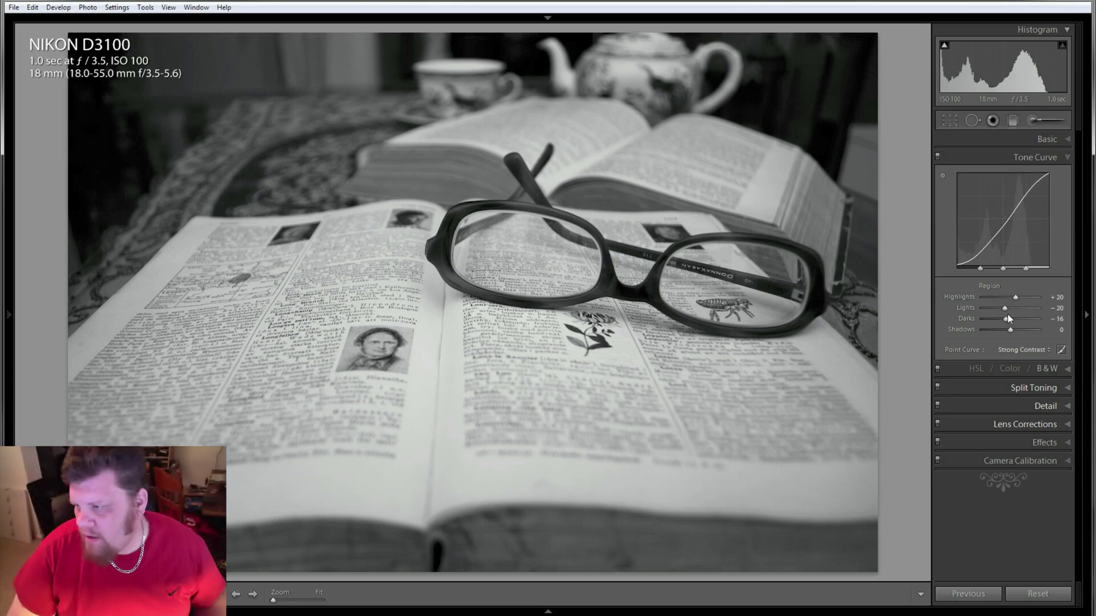
drag(1006, 313, 1009, 329)
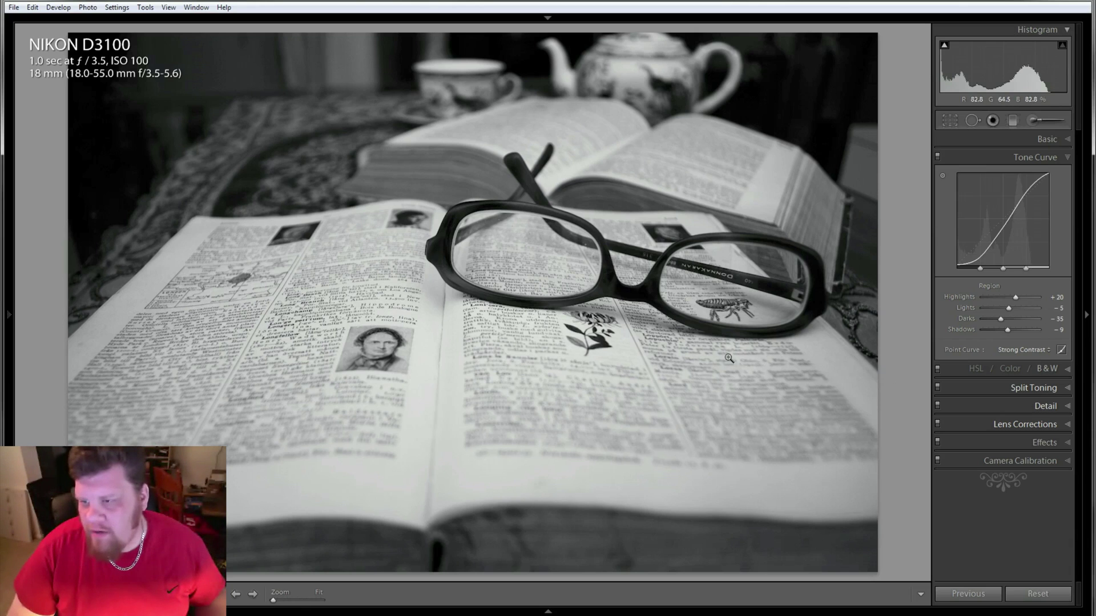
Add a graduated filter over the teapot background down to the glasses, with exposure -1.27 and saturation reset to 0
click(1012, 120)
drag(480, 145, 482, 240)
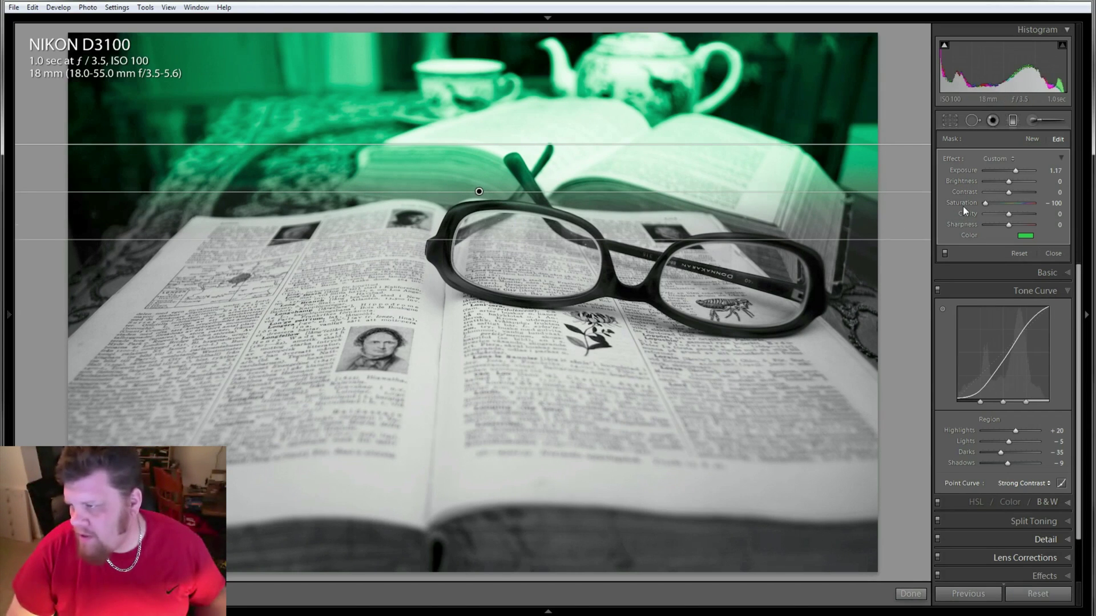
double_click(963, 204)
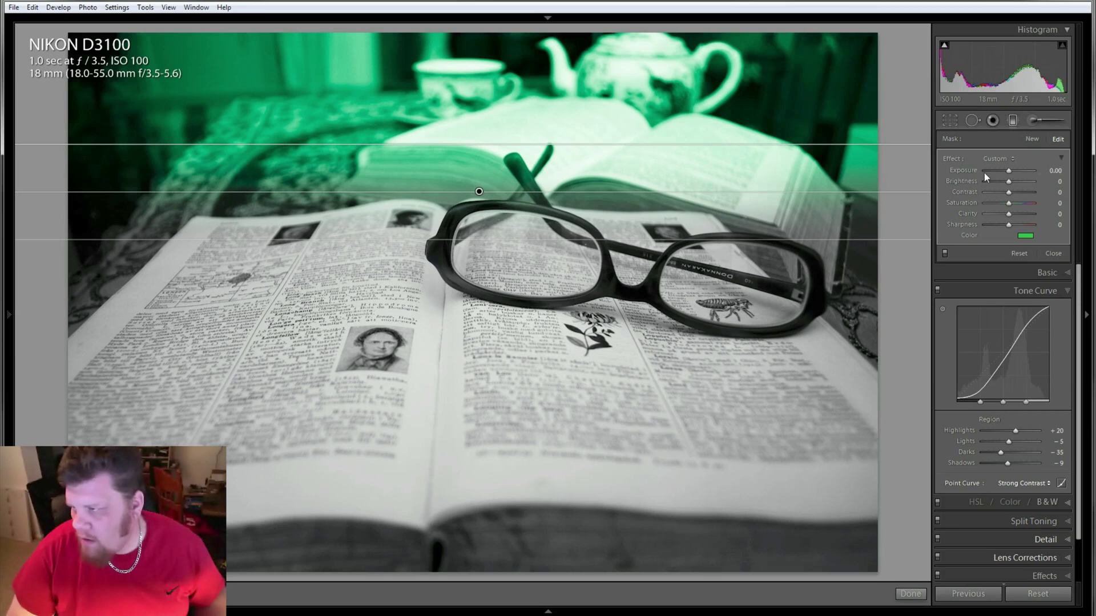
drag(991, 171, 1001, 168)
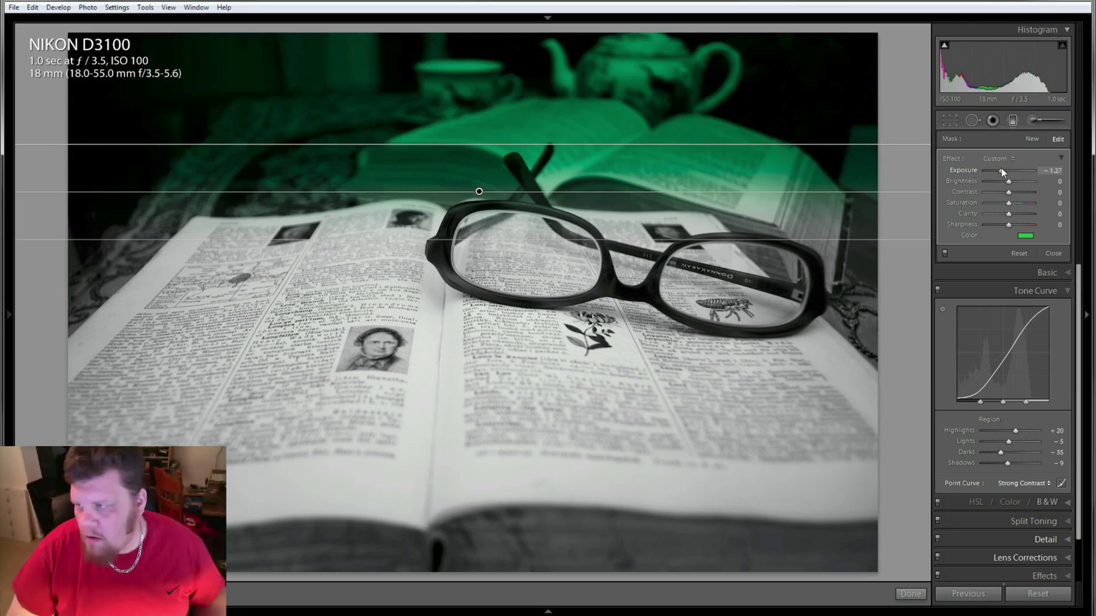
Remove the graduated filter's color tint by setting its saturation to 0%, and set its exposure to -0.68
click(1025, 235)
drag(901, 232, 792, 291)
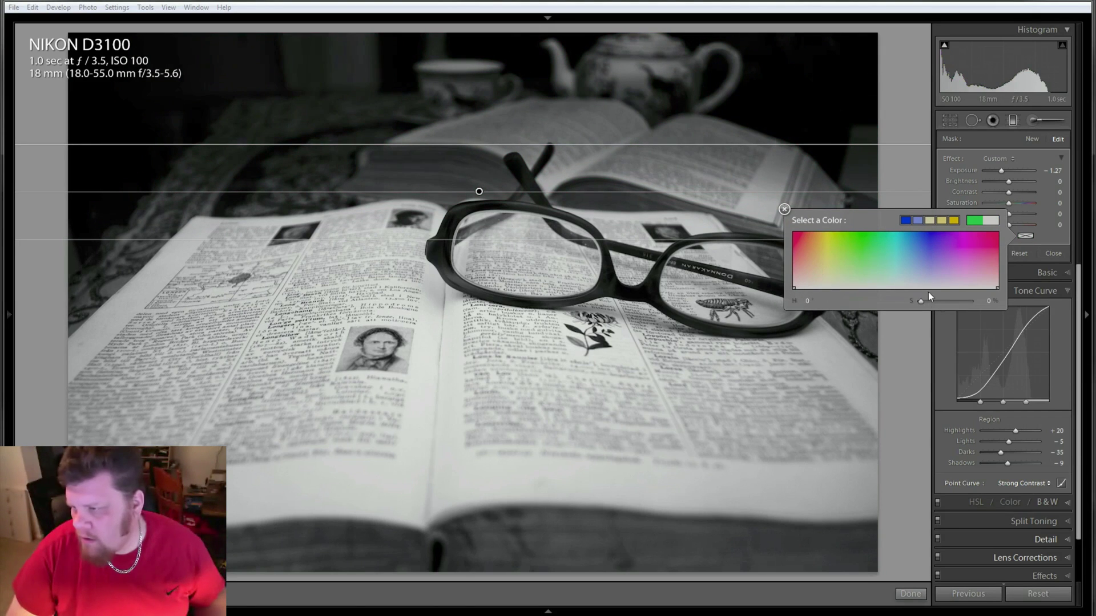
drag(920, 301, 985, 302)
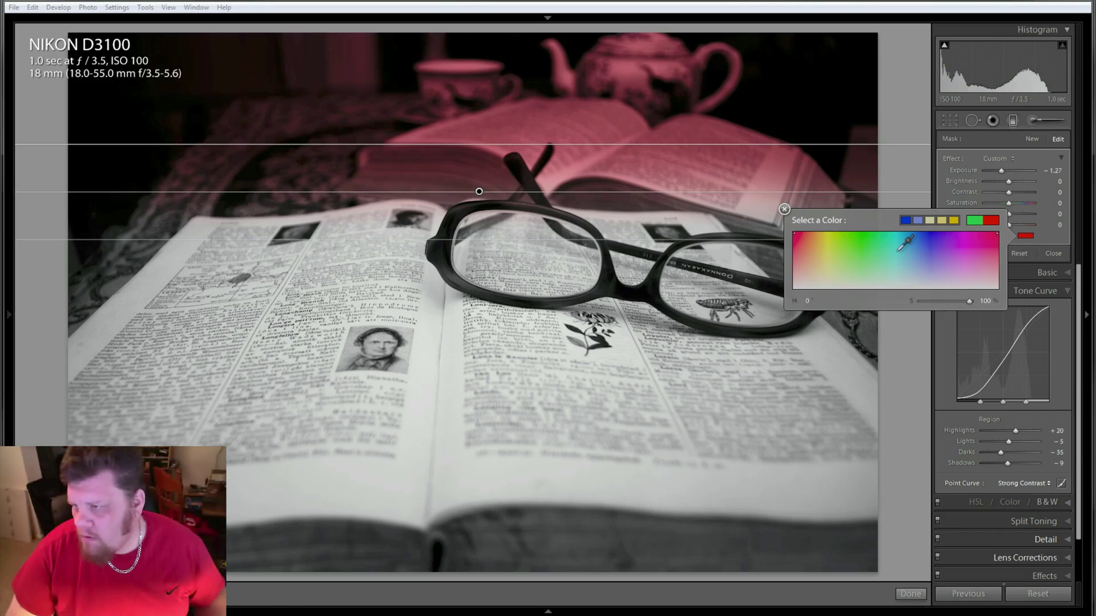
drag(805, 232, 787, 294)
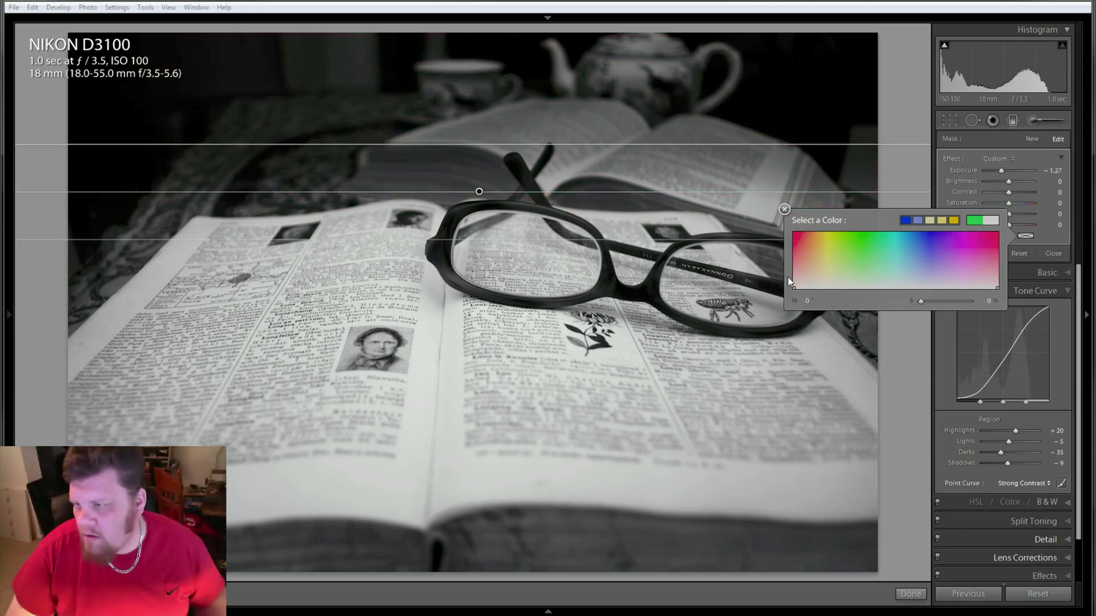
click(785, 209)
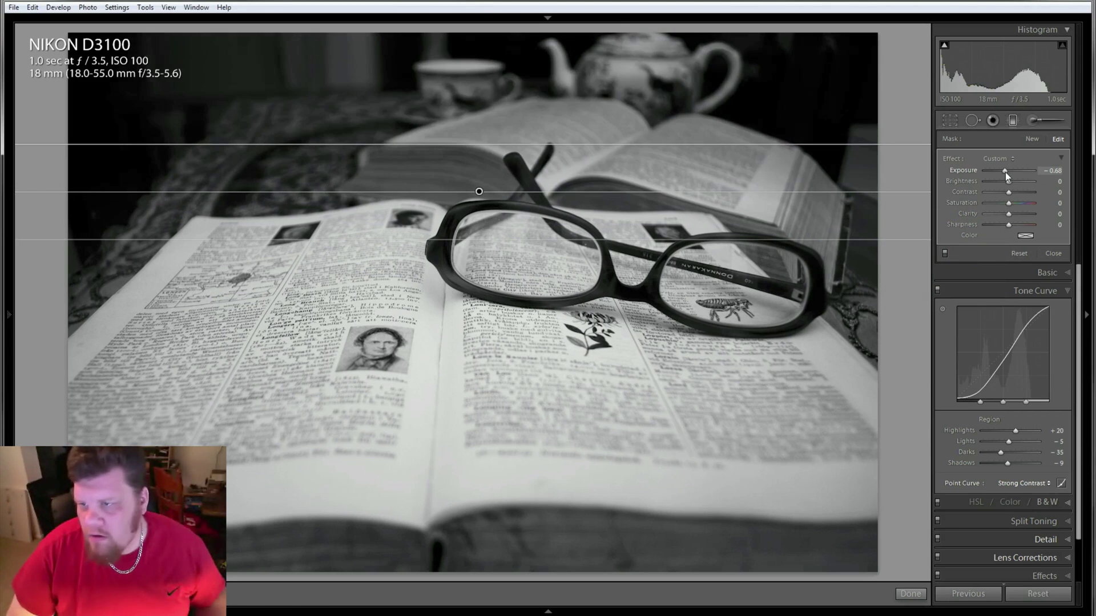
Compare the photo without and with the graduated filter, and close the filter settings
click(945, 253)
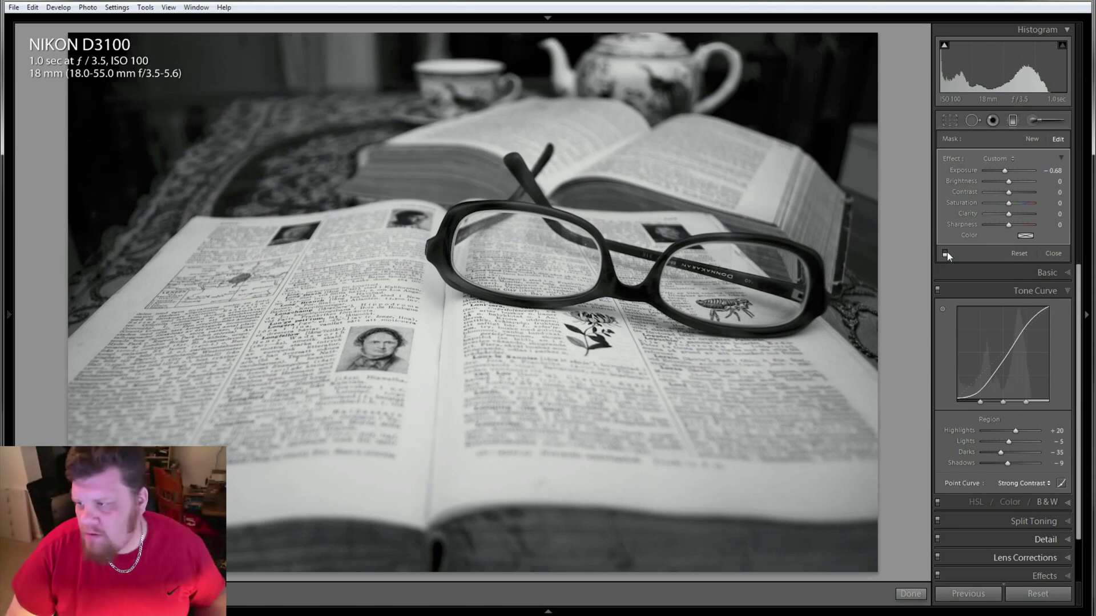
click(945, 254)
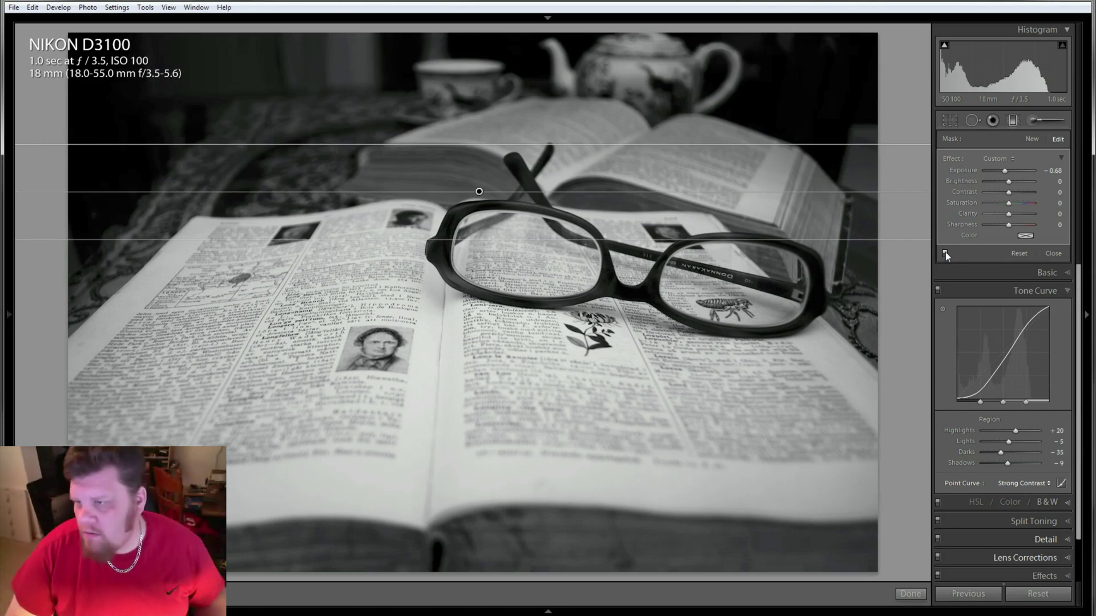
click(1014, 121)
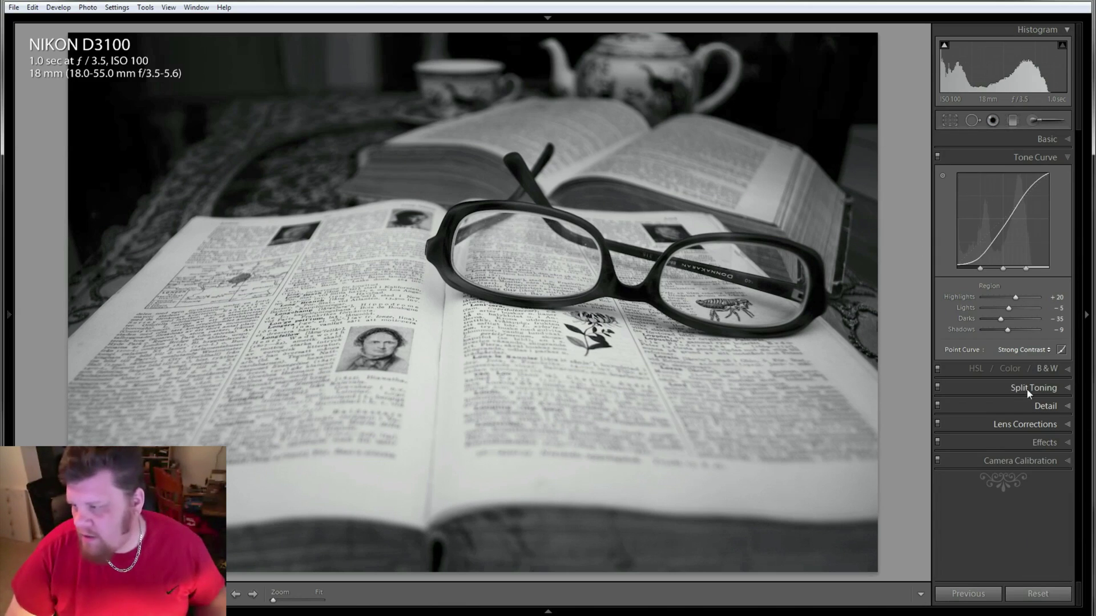
Warm the white balance temperature to 7517 and set the tint to +53
click(1066, 371)
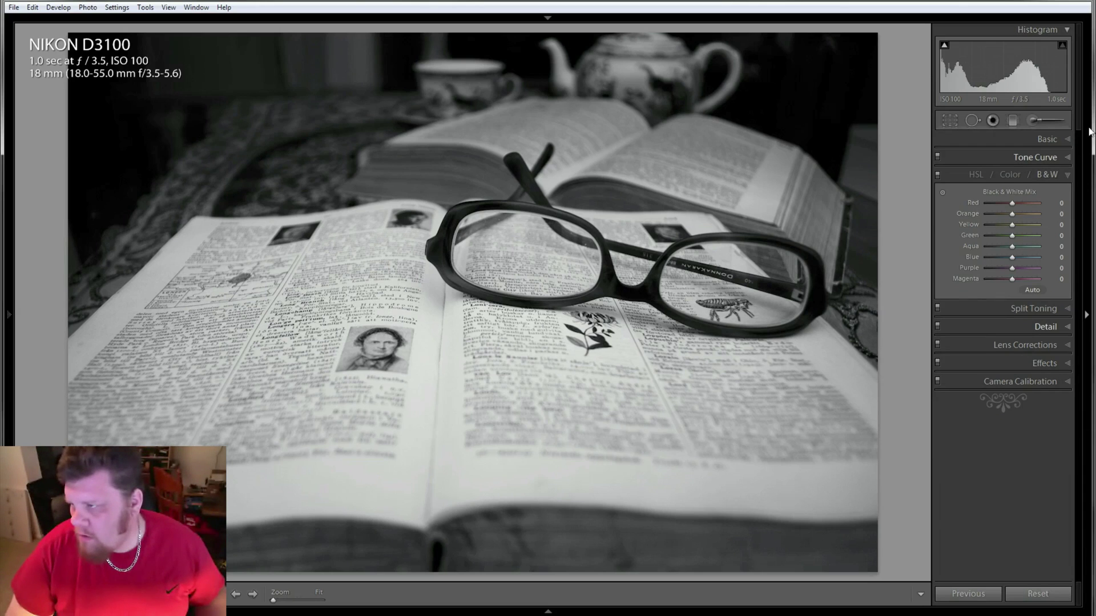
click(1060, 142)
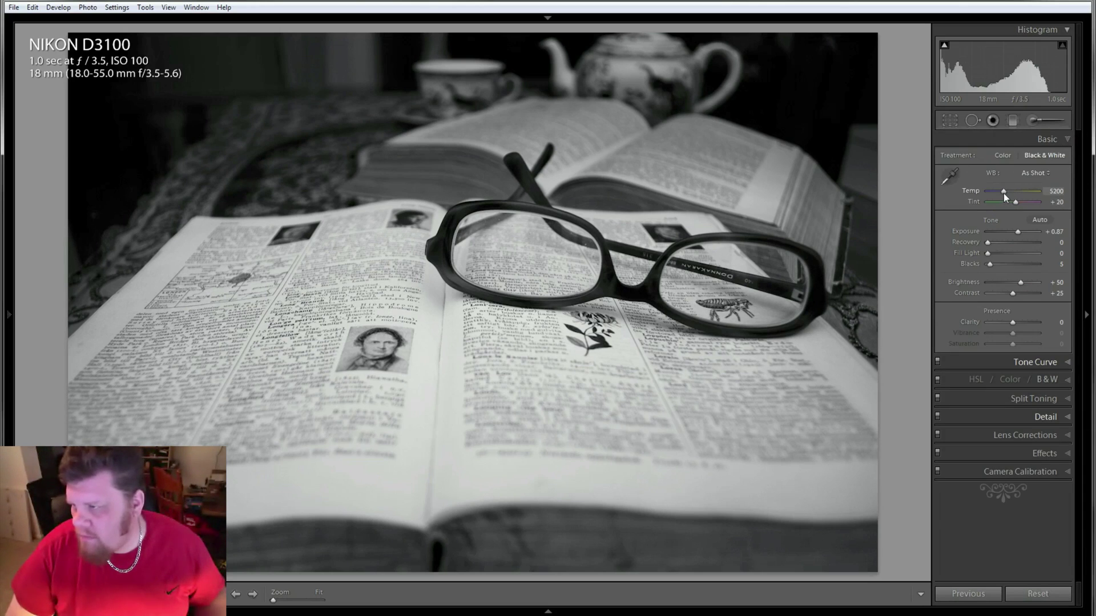
drag(1003, 193, 1015, 193)
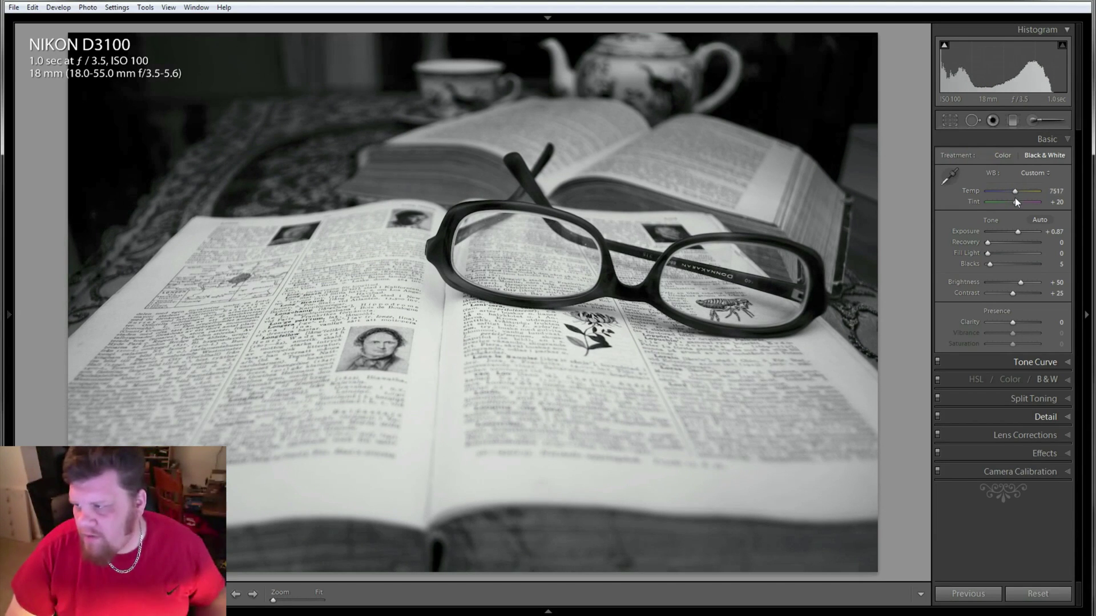
mouse_move(1009, 202)
mouse_down()
mouse_move(995, 203)
mouse_move(1021, 207)
mouse_up()
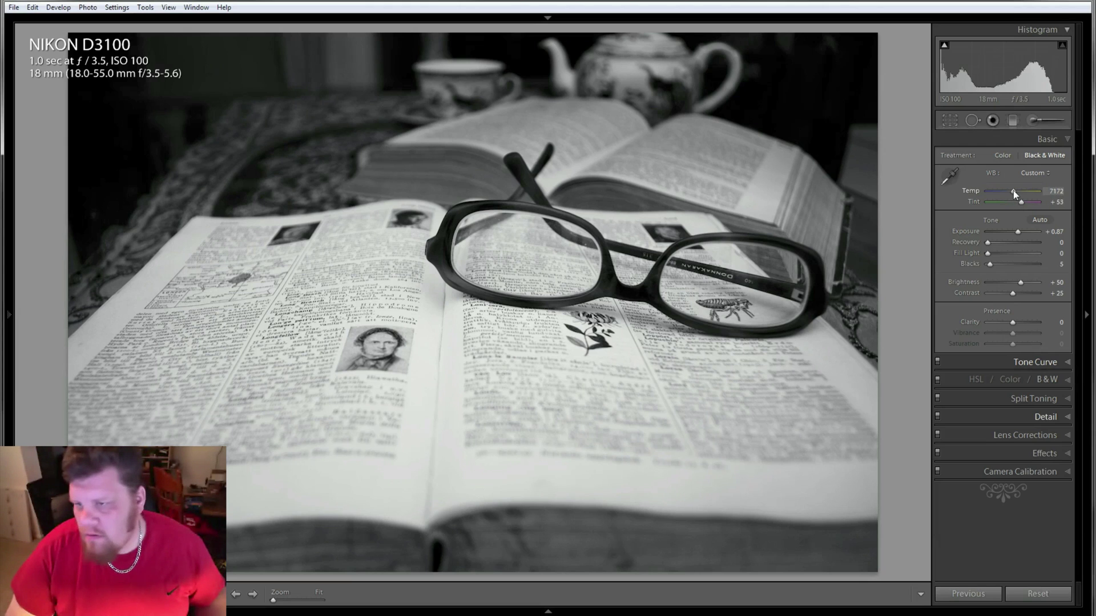
Try a white balance temperature of 2000 and inspect the page text up close
drag(1013, 190, 984, 190)
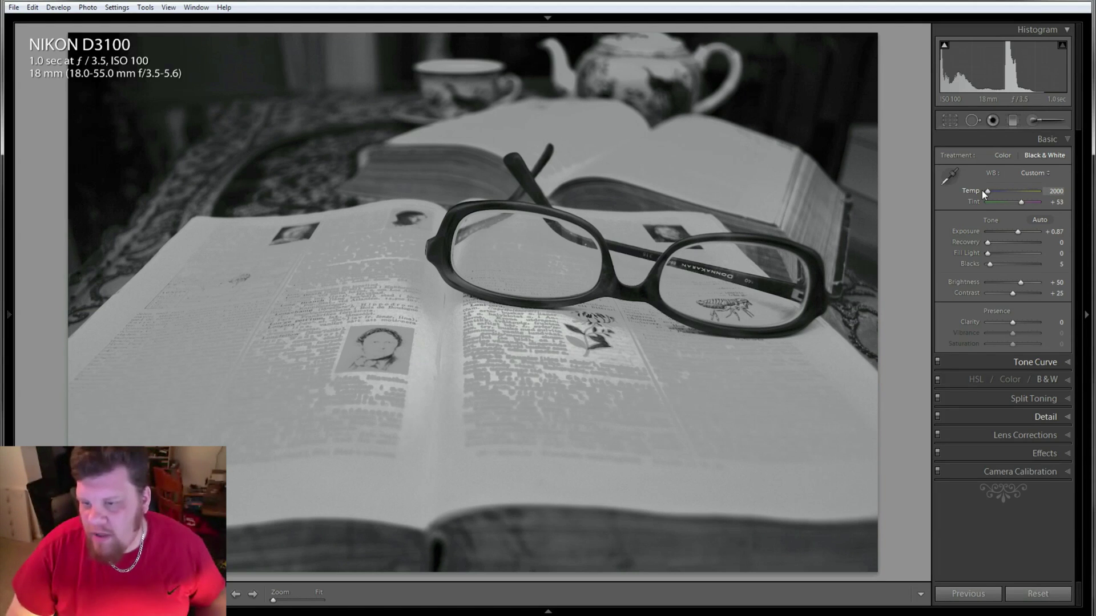
click(609, 396)
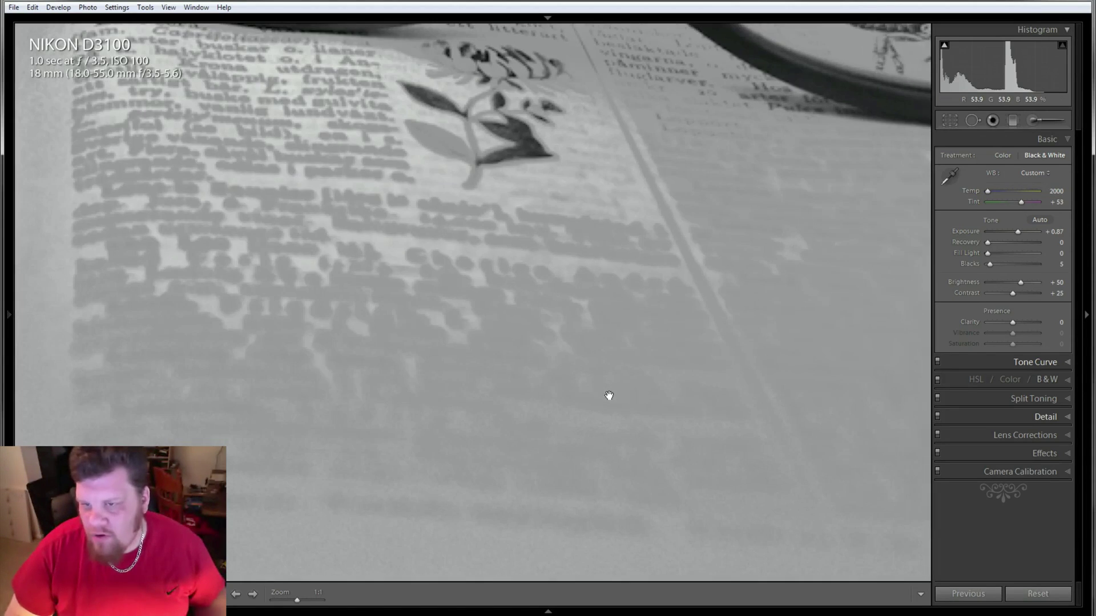
click(544, 308)
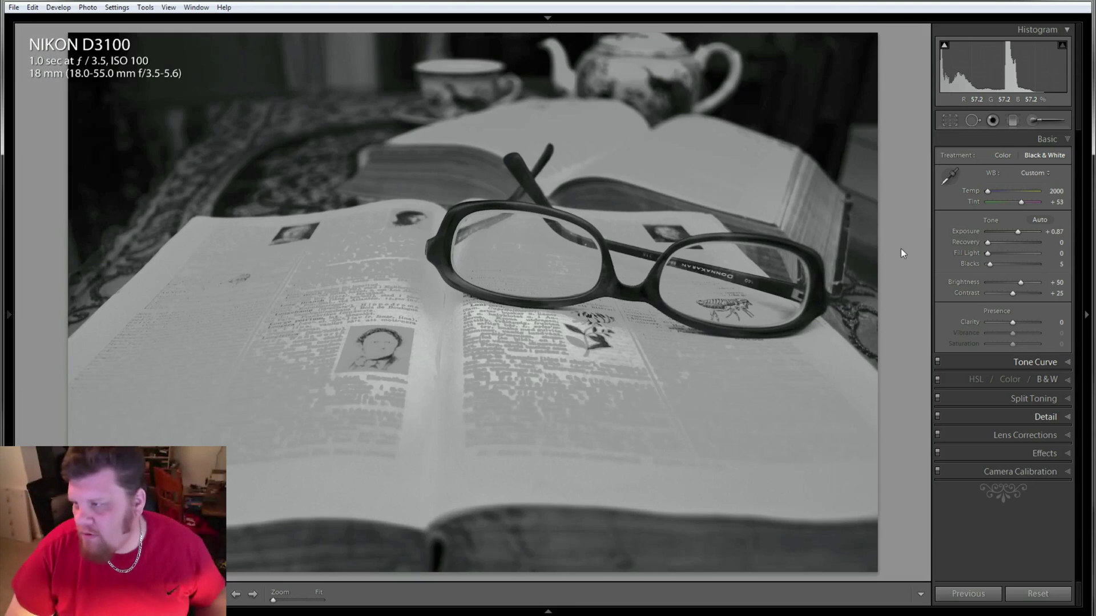
Try temperatures of 3494 and 50000 while checking the flower illustration and text up close
click(988, 191)
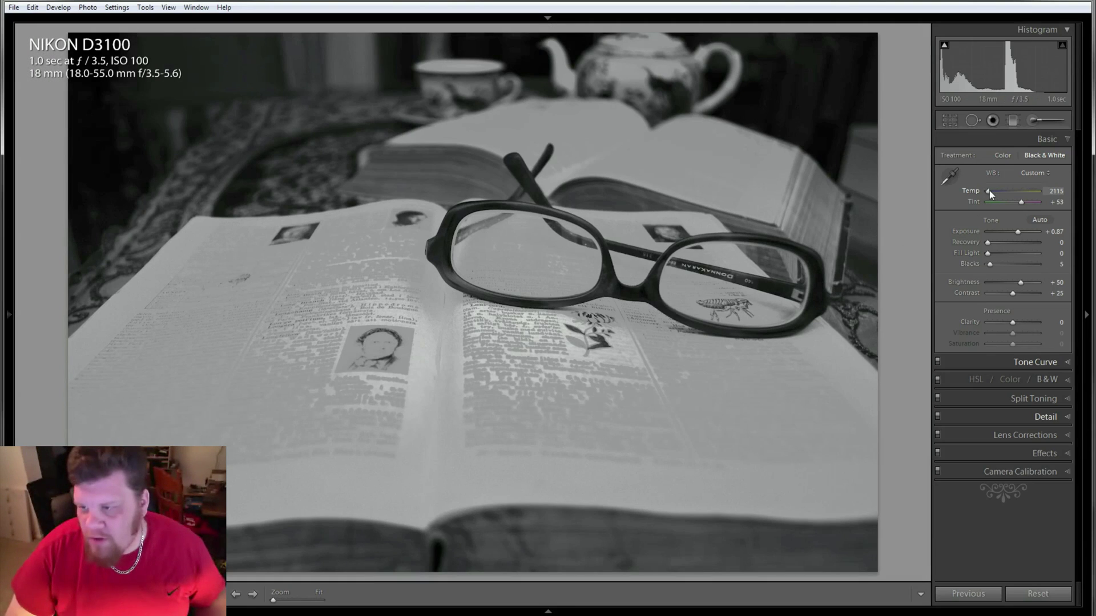
drag(990, 190, 995, 190)
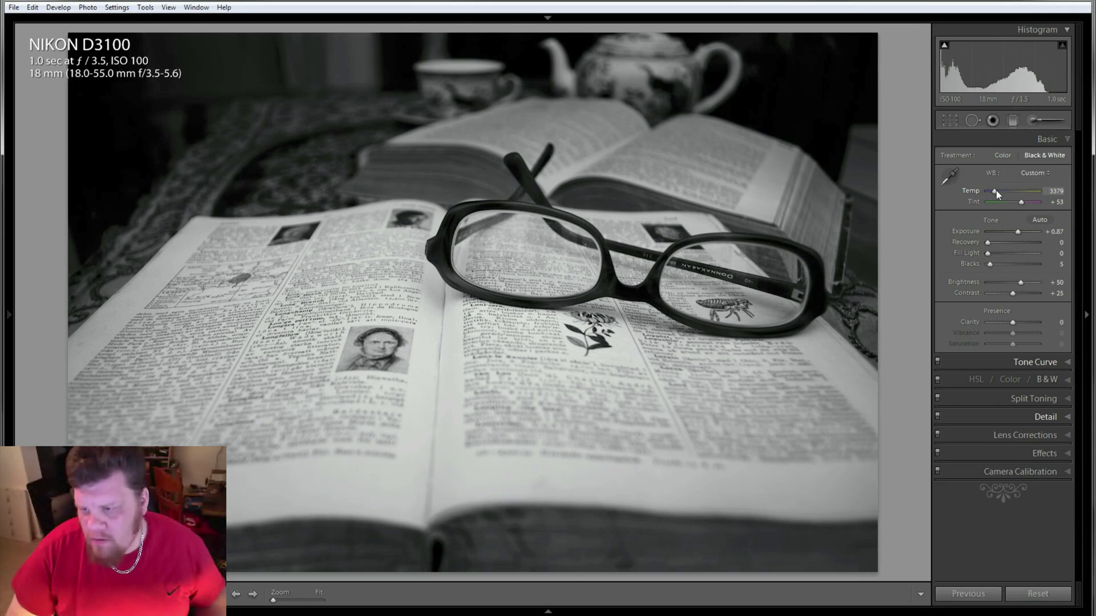
click(565, 348)
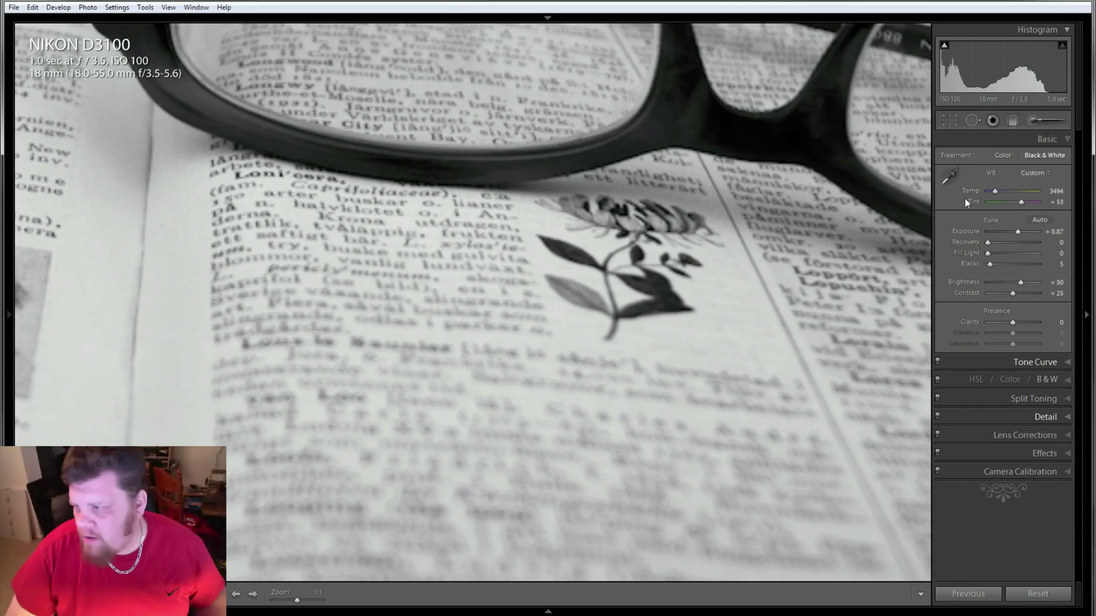
drag(995, 190, 1039, 193)
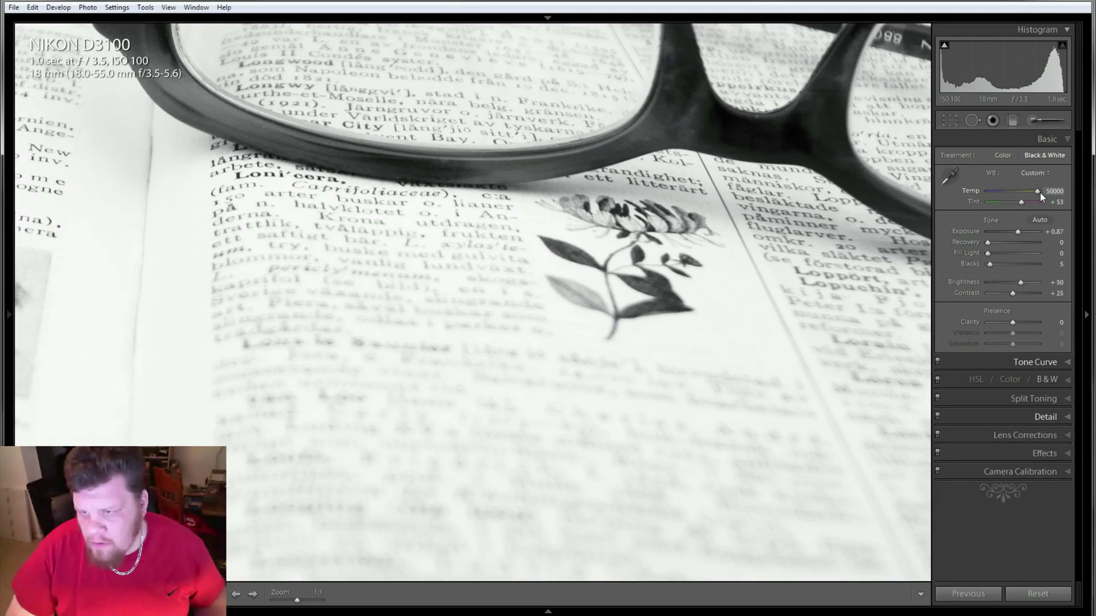
click(521, 257)
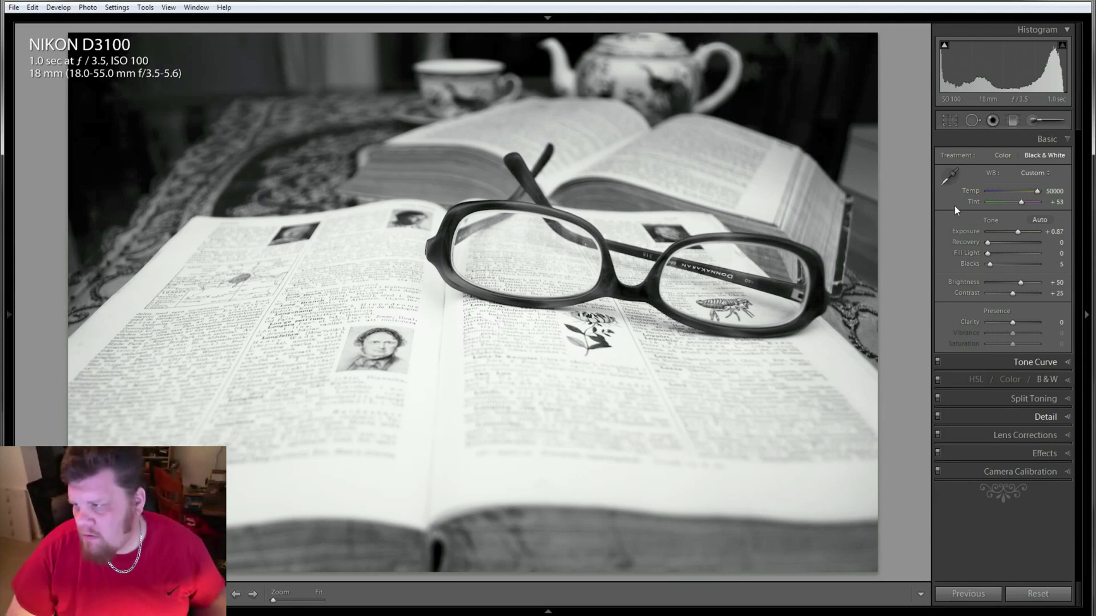
Set temperature to 3954, brightness to +71, clarity to +29 and blacks to 9
click(995, 191)
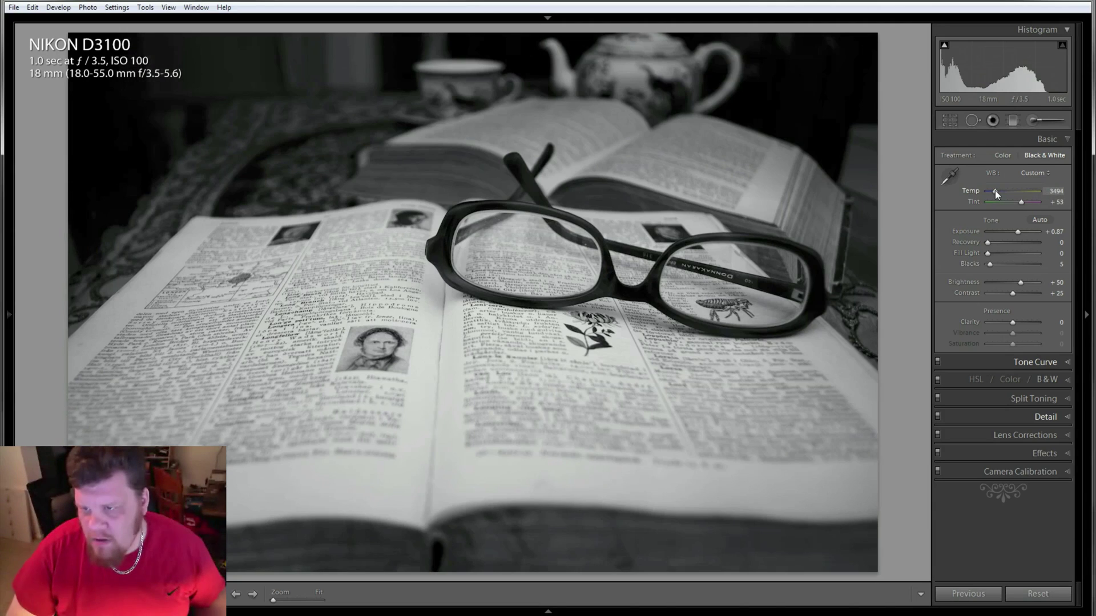
click(995, 190)
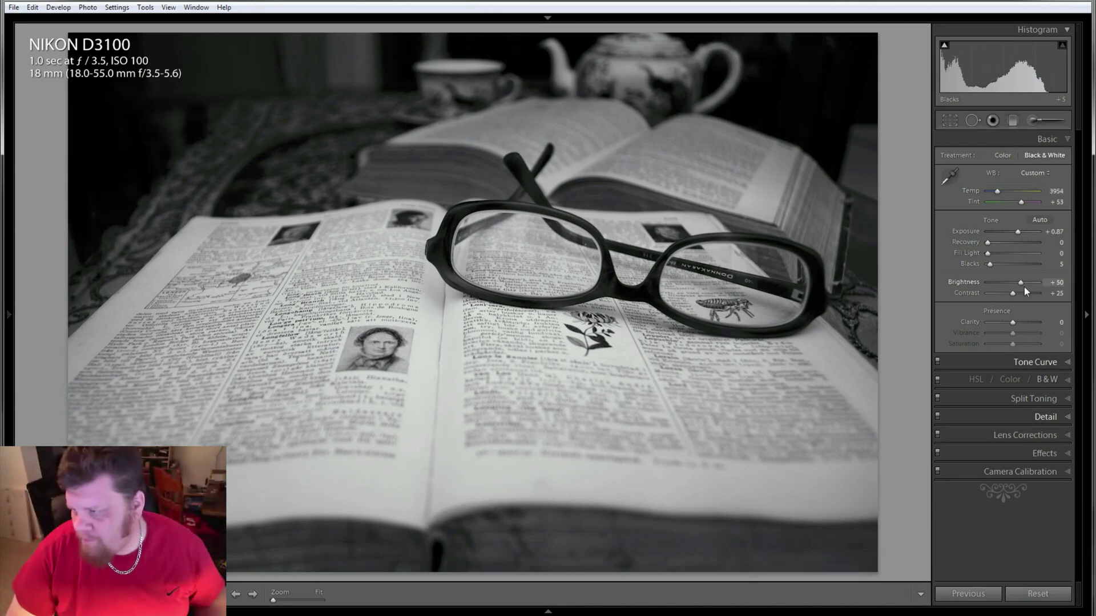
drag(1024, 283, 1027, 283)
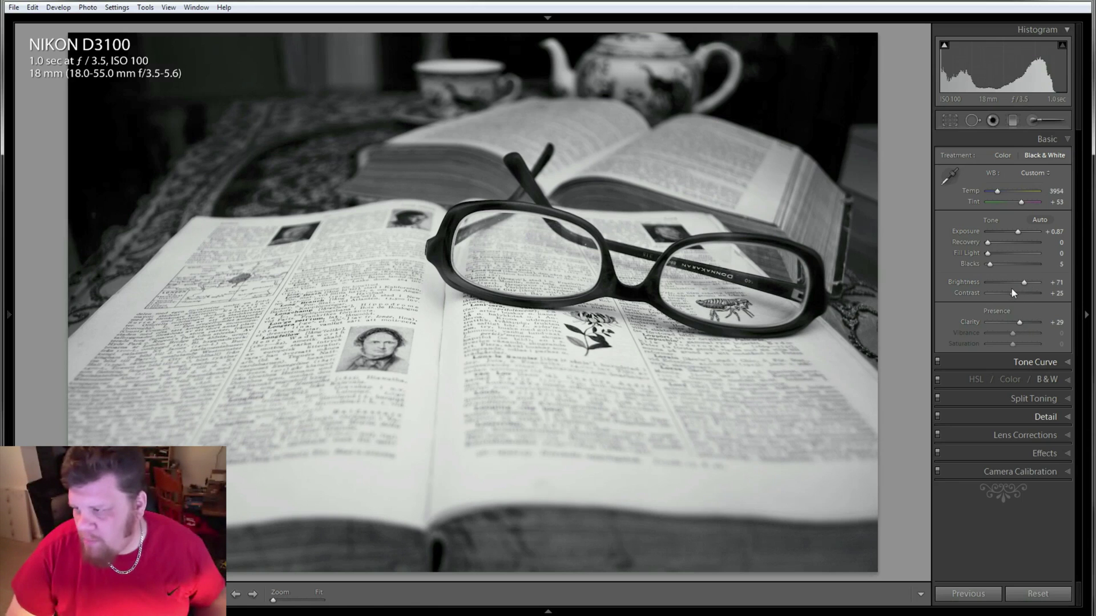
scroll(989, 263, up, 2)
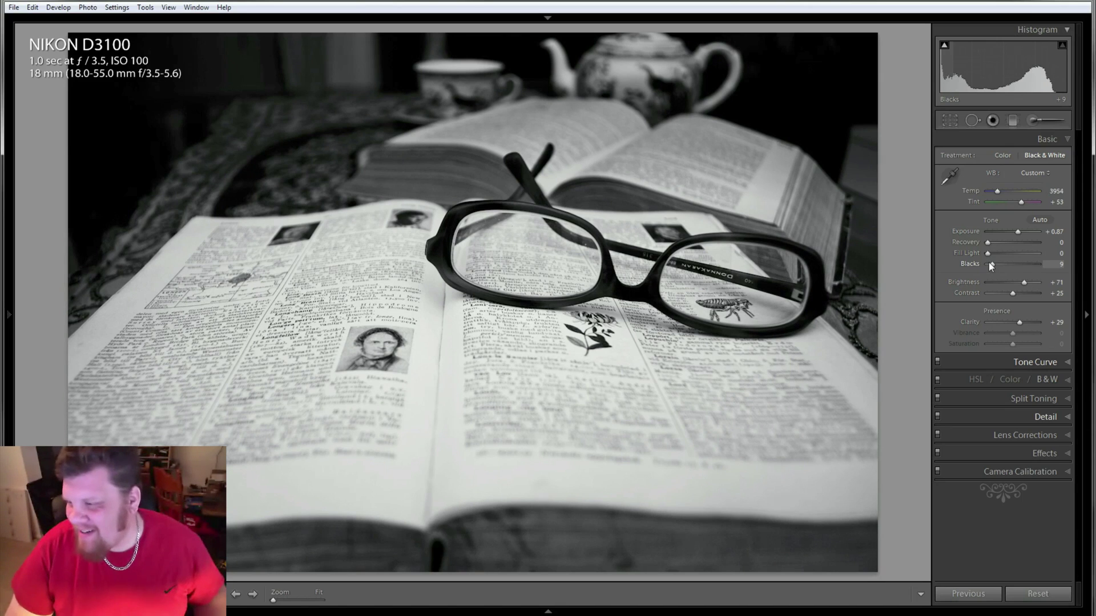
Set the tone curve highlights to +54 and darks to -26, checking shadow clipping and the page up close
click(1048, 367)
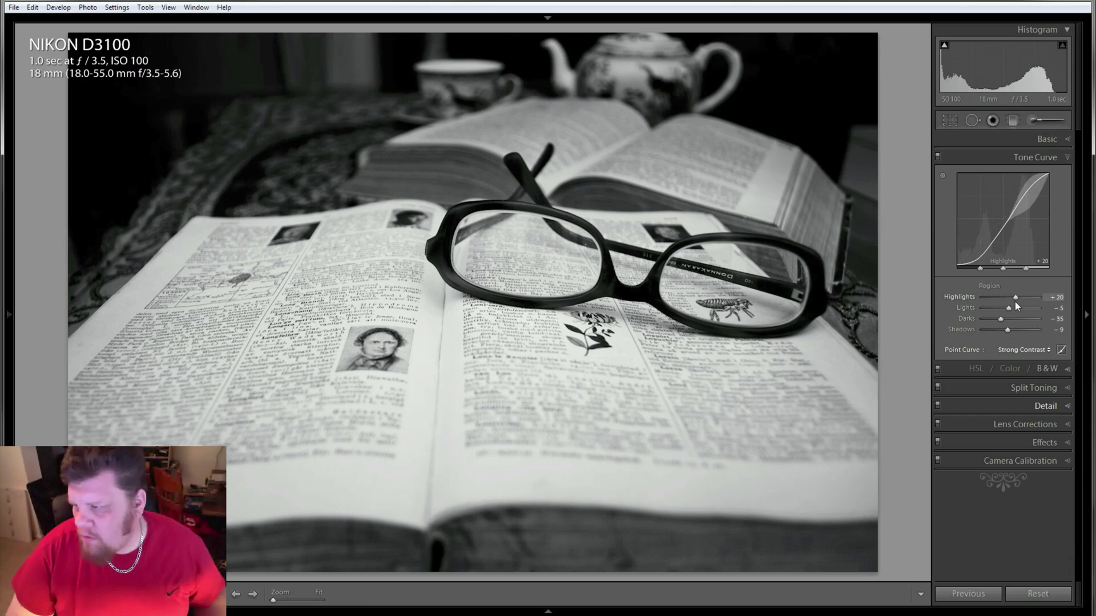
mouse_move(1014, 299)
mouse_down()
mouse_move(1005, 299)
mouse_move(1024, 296)
mouse_up()
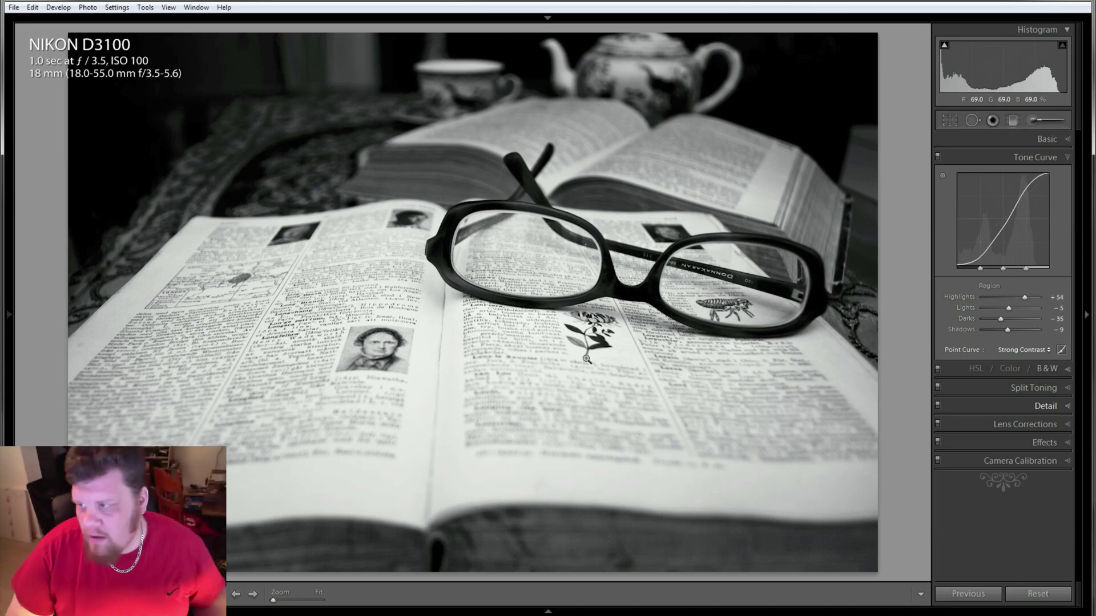
click(945, 51)
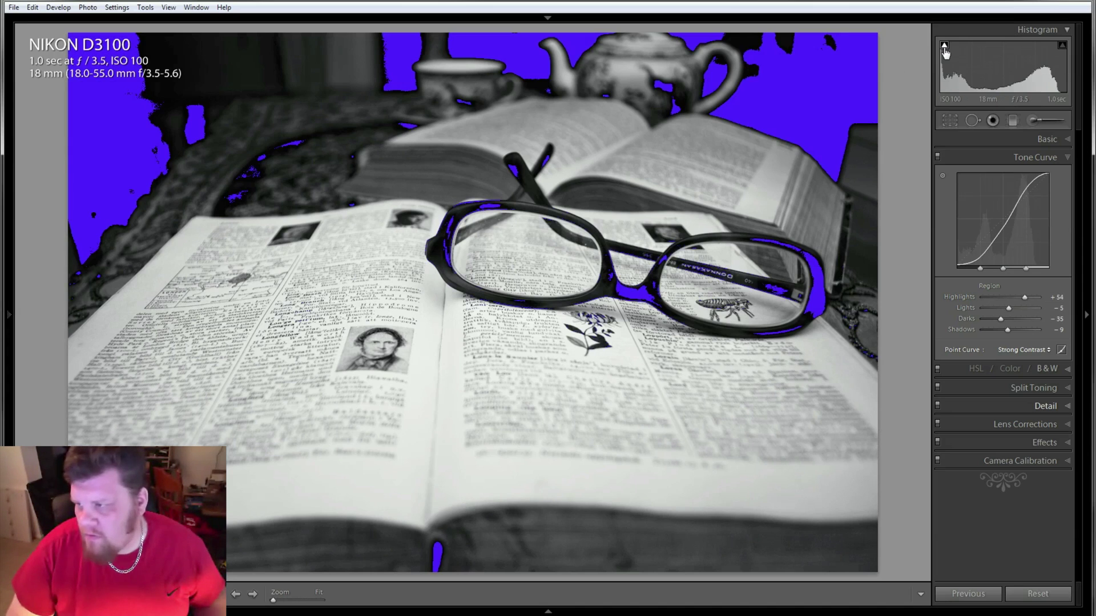
drag(1005, 318, 1005, 312)
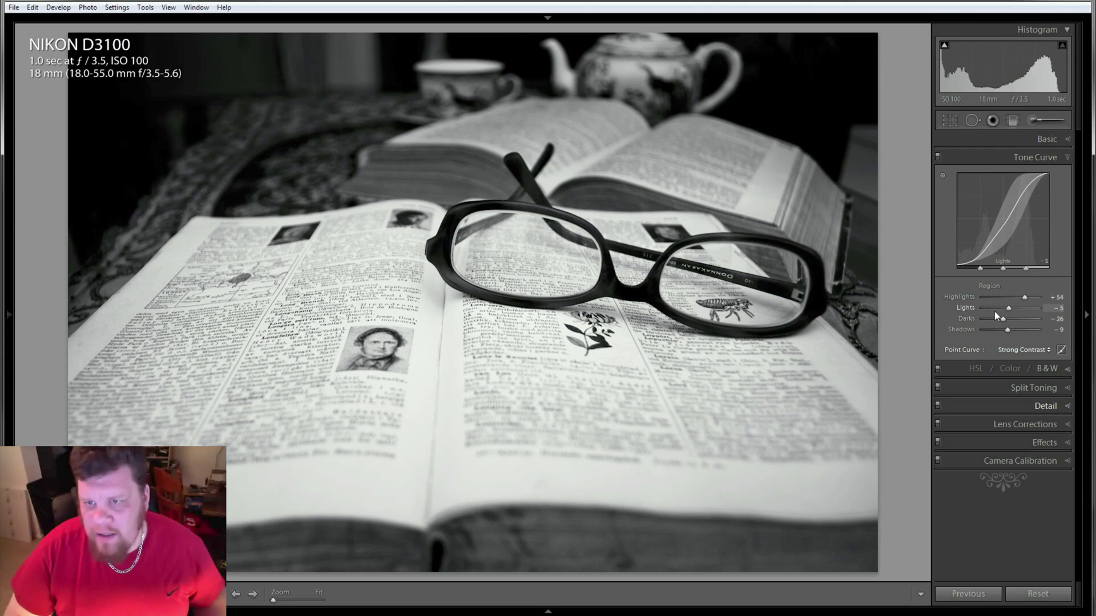
click(586, 367)
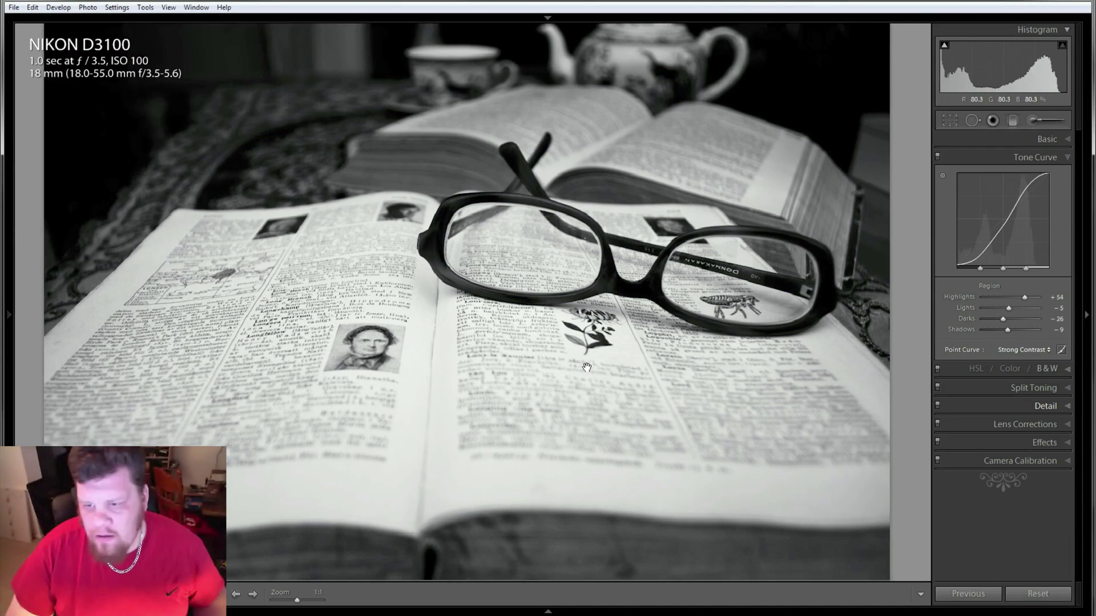
Set the sharpening amount to 66 and check the glasses and flower illustration up close
drag(320, 374, 315, 251)
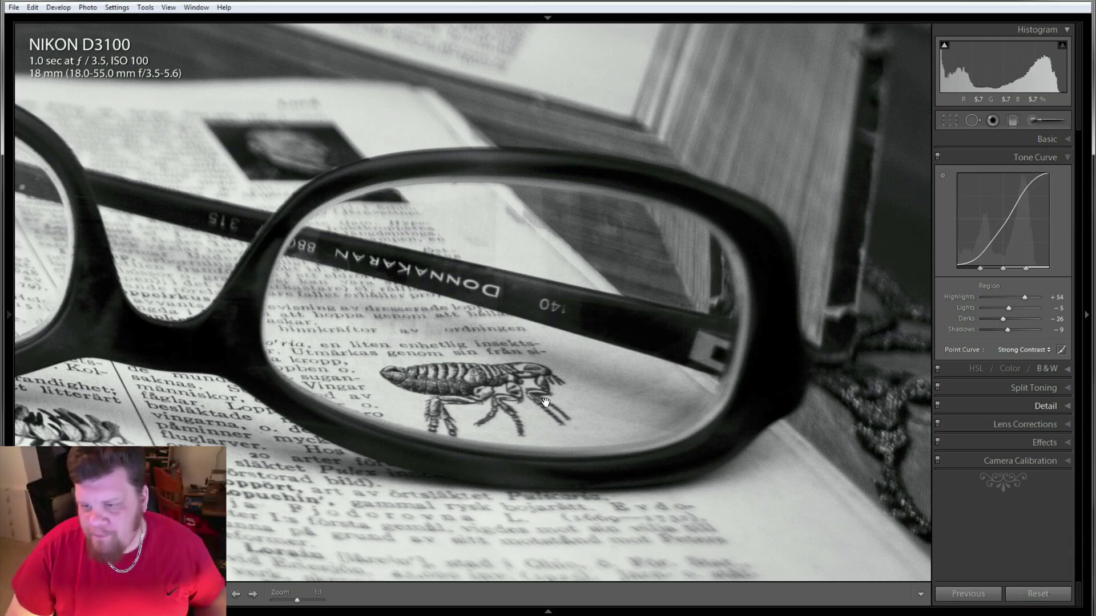
click(385, 295)
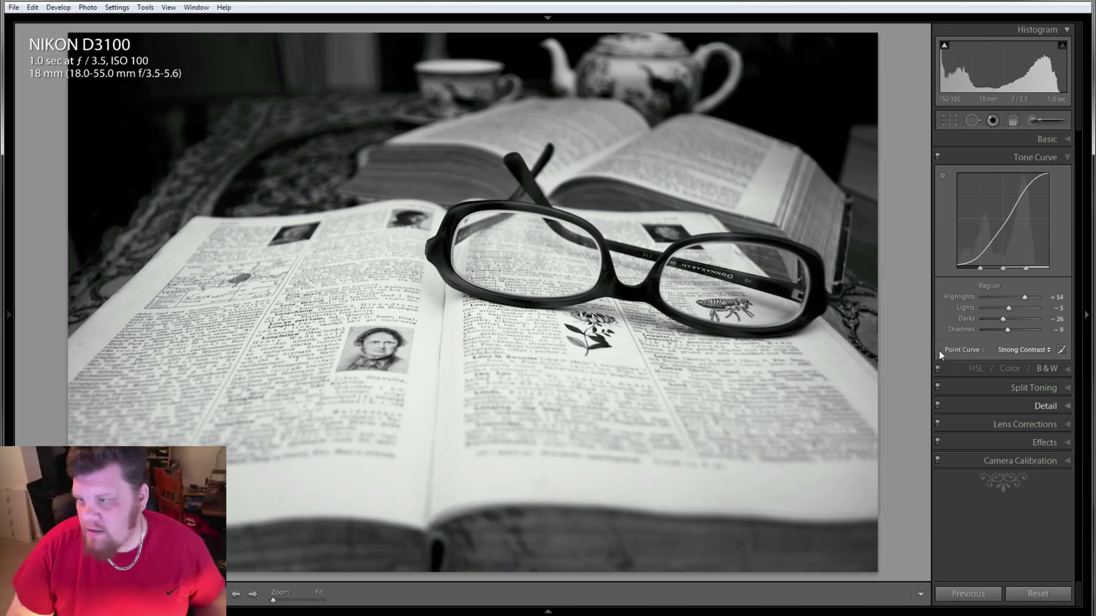
click(1063, 369)
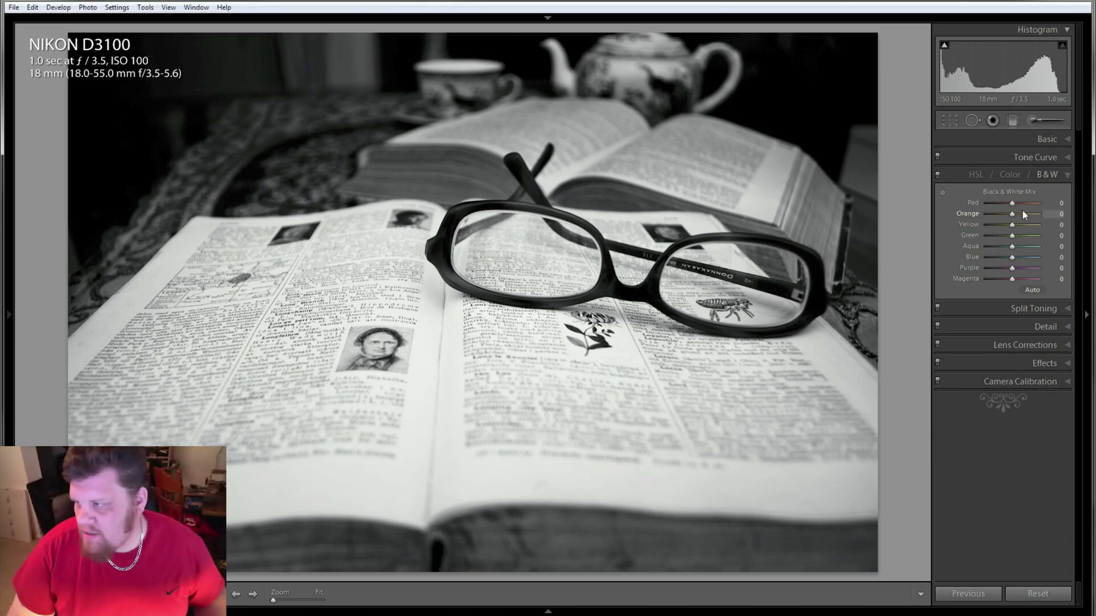
click(1058, 308)
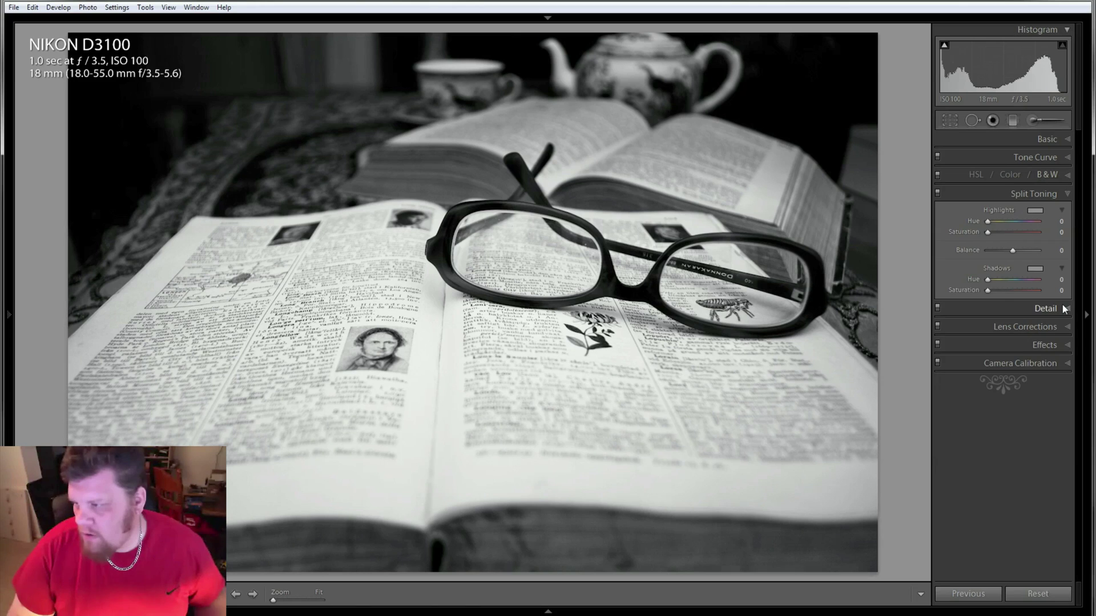
click(1064, 309)
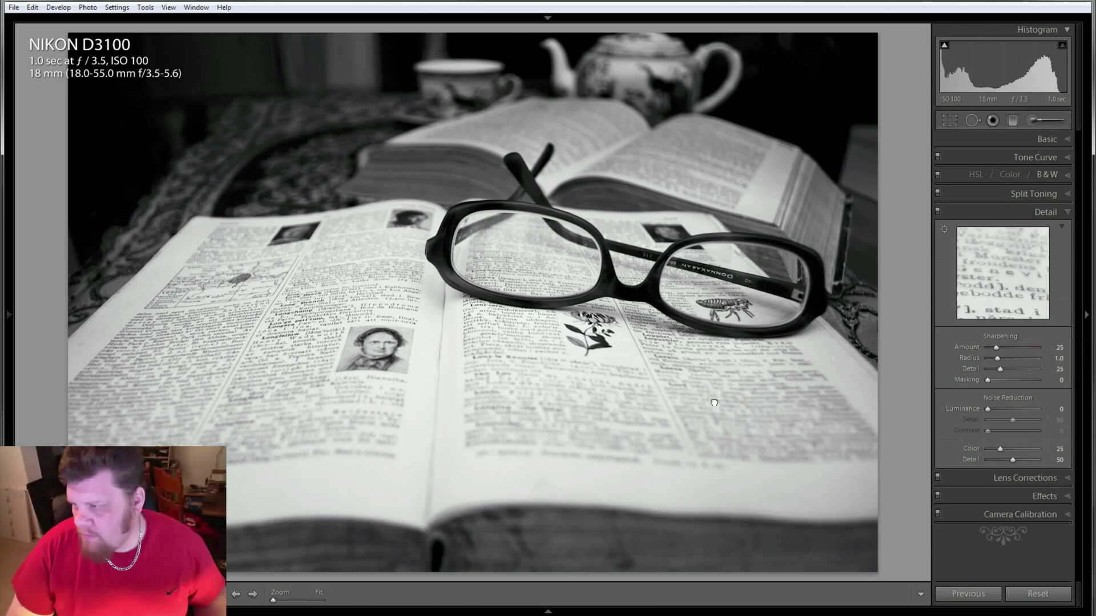
mouse_move(1008, 267)
mouse_down()
mouse_move(976, 295)
mouse_move(1011, 250)
mouse_up()
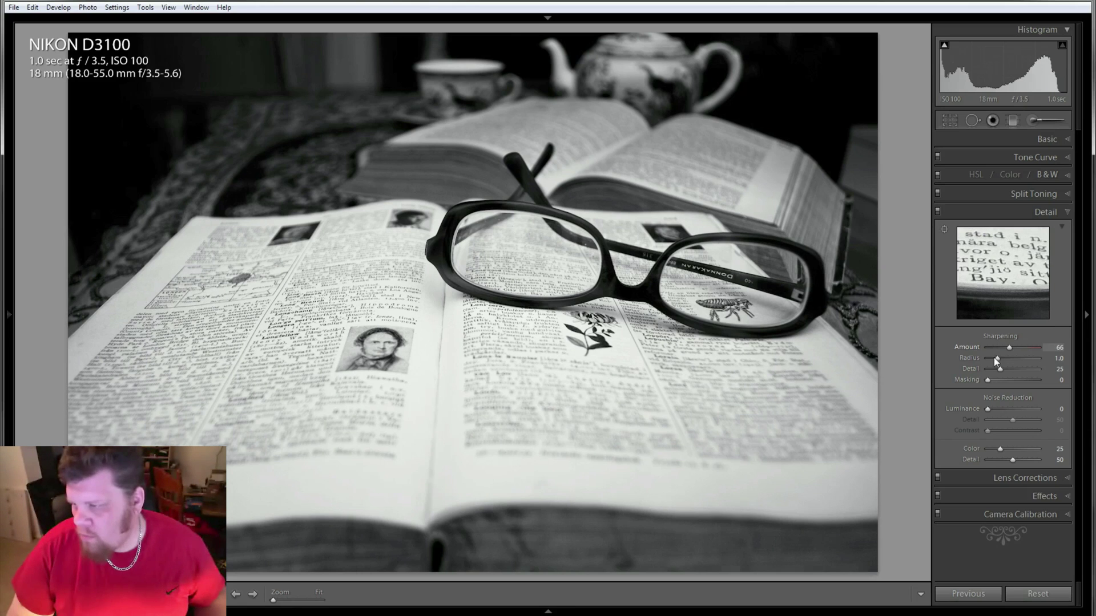
click(594, 340)
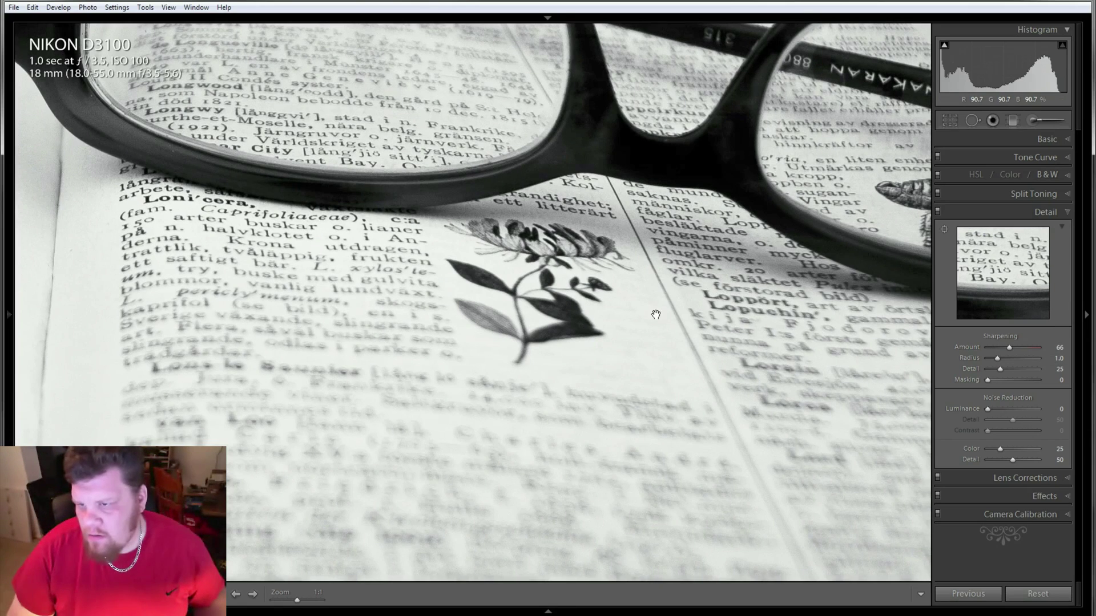
drag(655, 313, 561, 326)
click(561, 326)
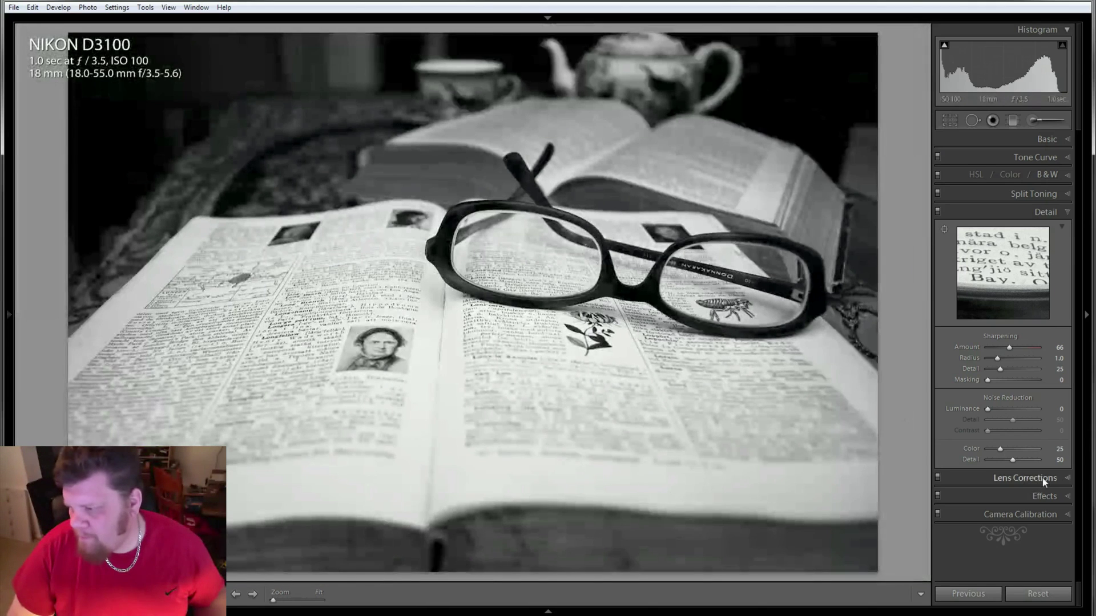
click(1042, 477)
click(1052, 443)
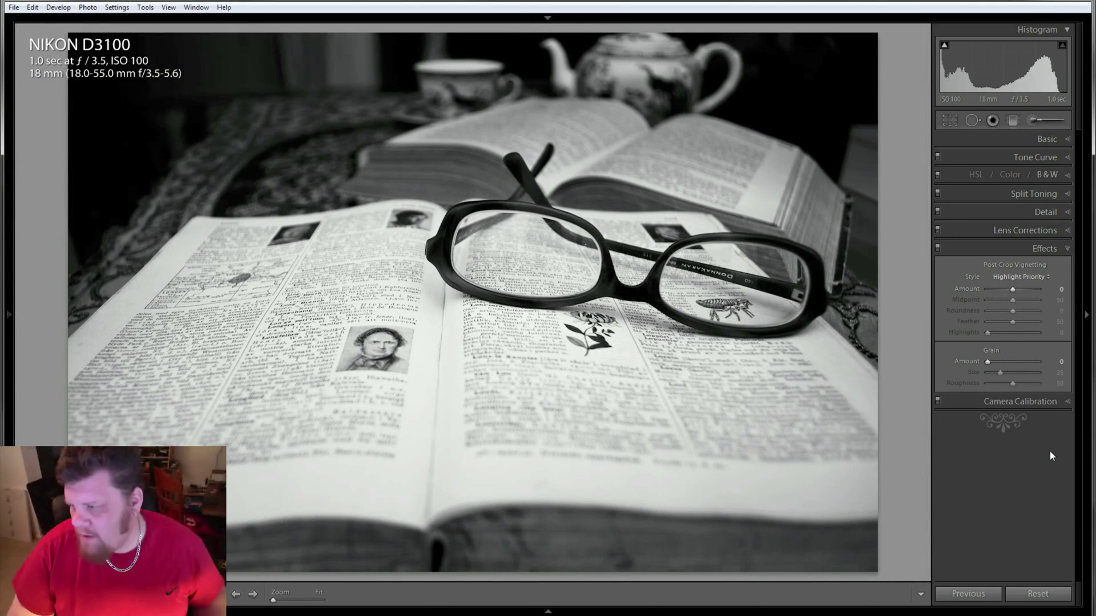
click(1065, 138)
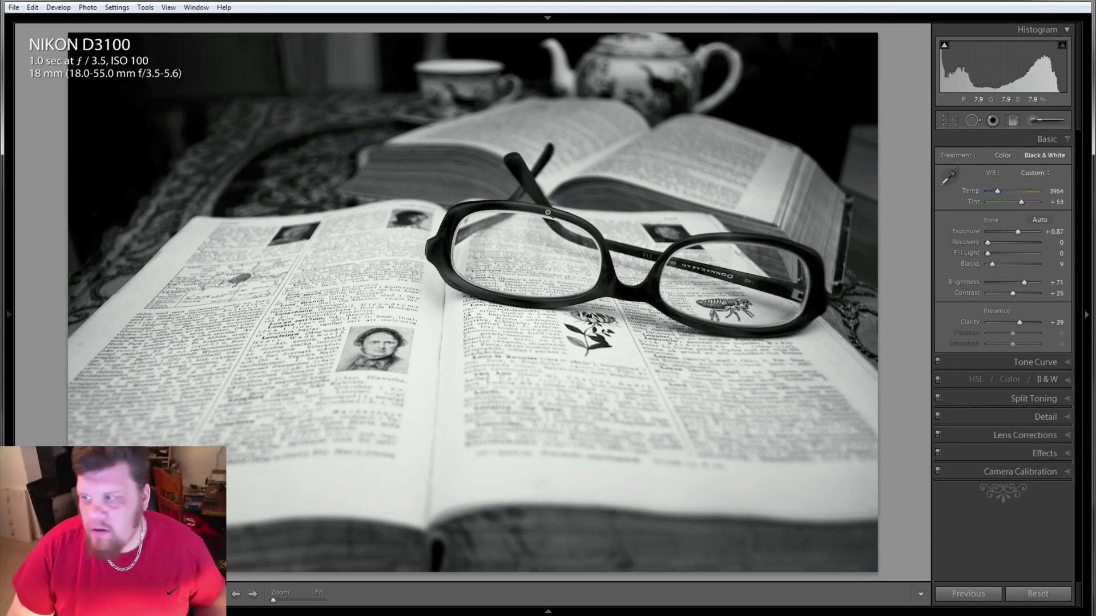
Inspect the page text and portrait of the color version up close, and return to the side-by-side view of both edits
mouse_move(7, 274)
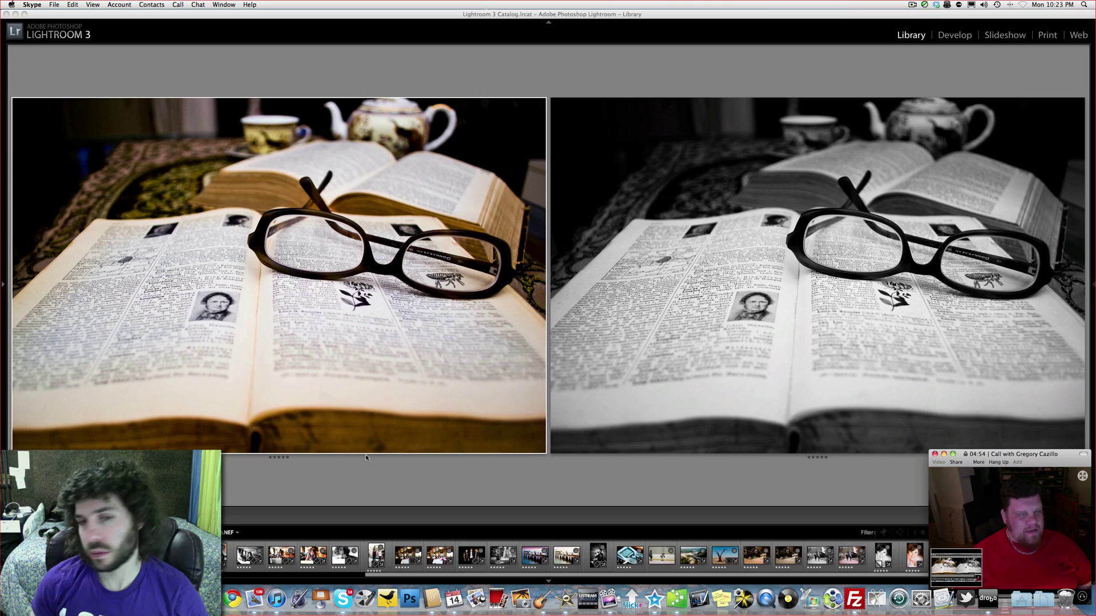
double_click(246, 281)
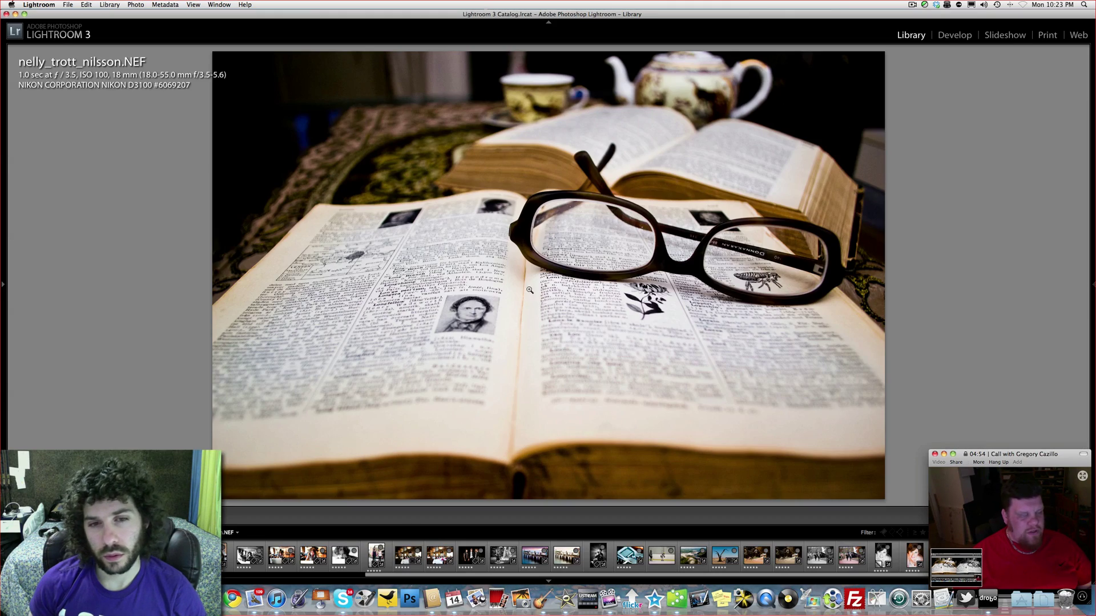
click(593, 295)
drag(185, 237, 445, 274)
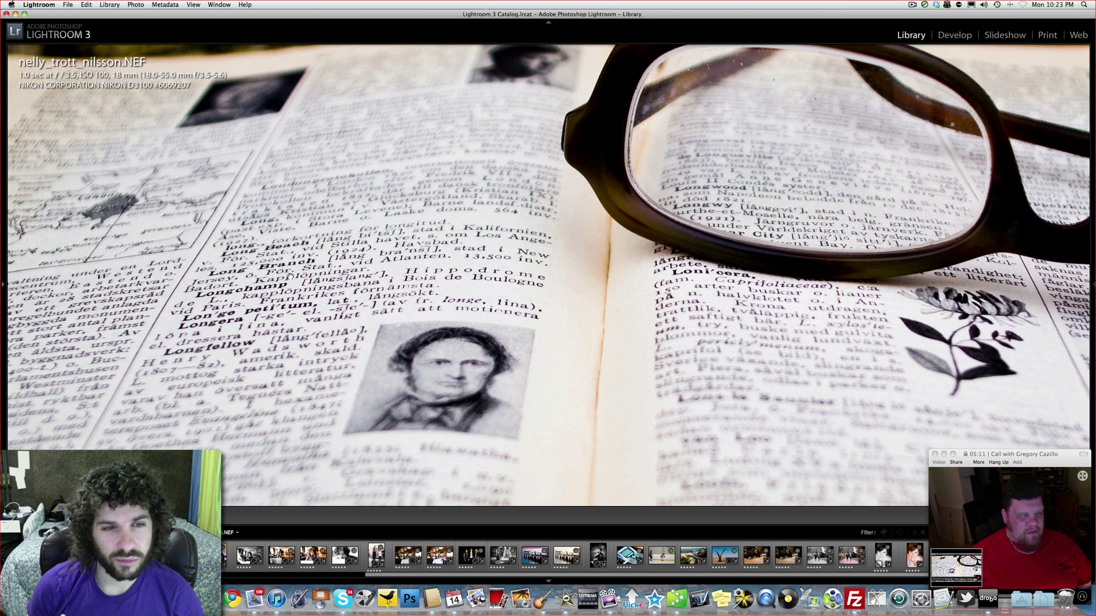
key(n)
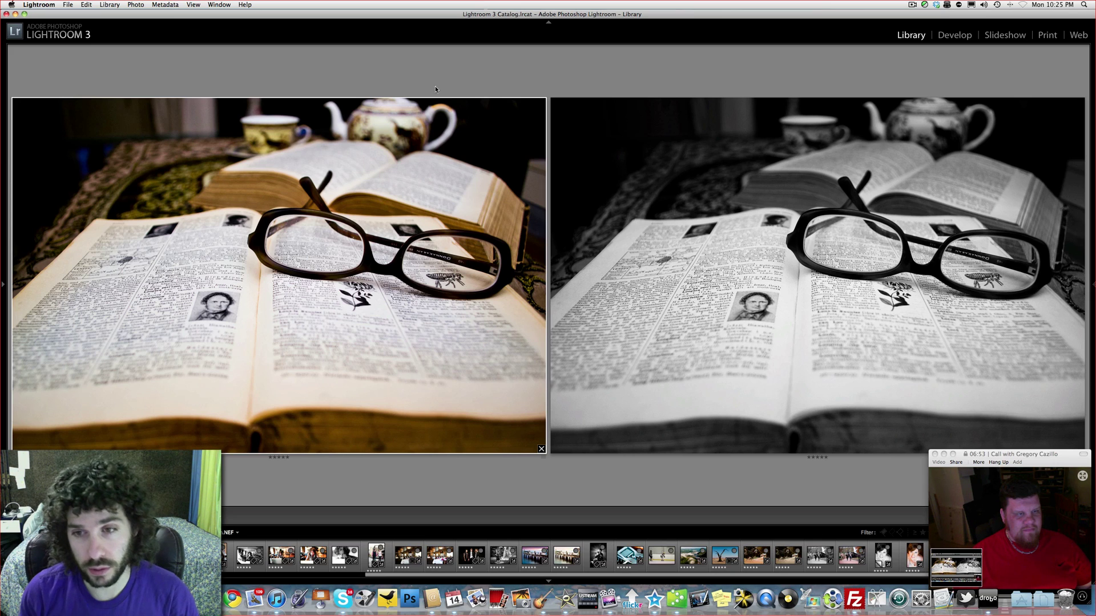
Examine the glasses in the black and white version up close, and return to the comparison with the color version
click(648, 261)
key(z)
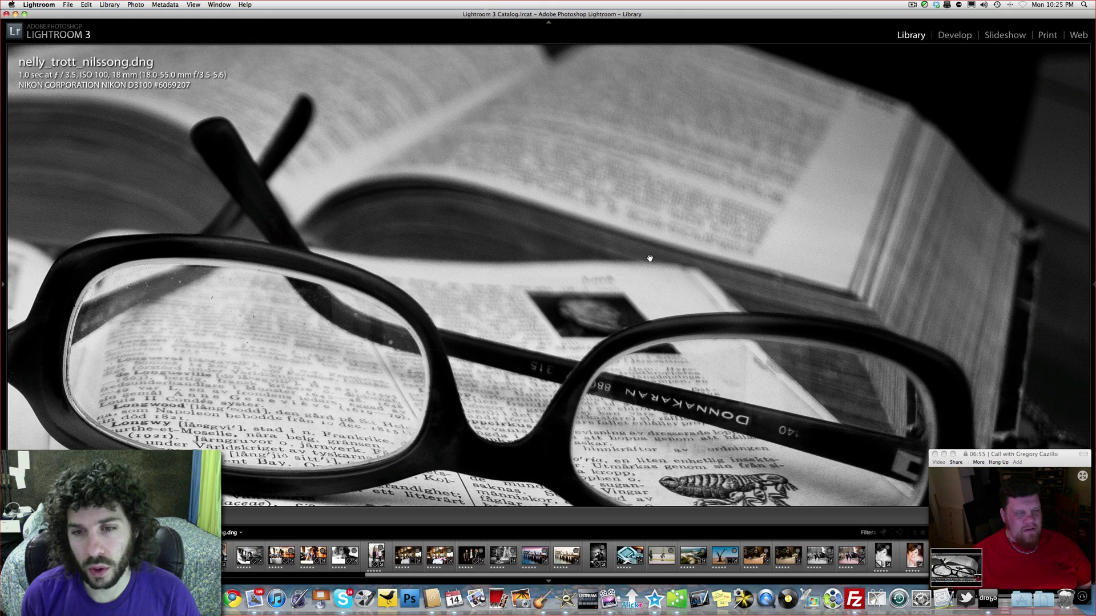
key(c)
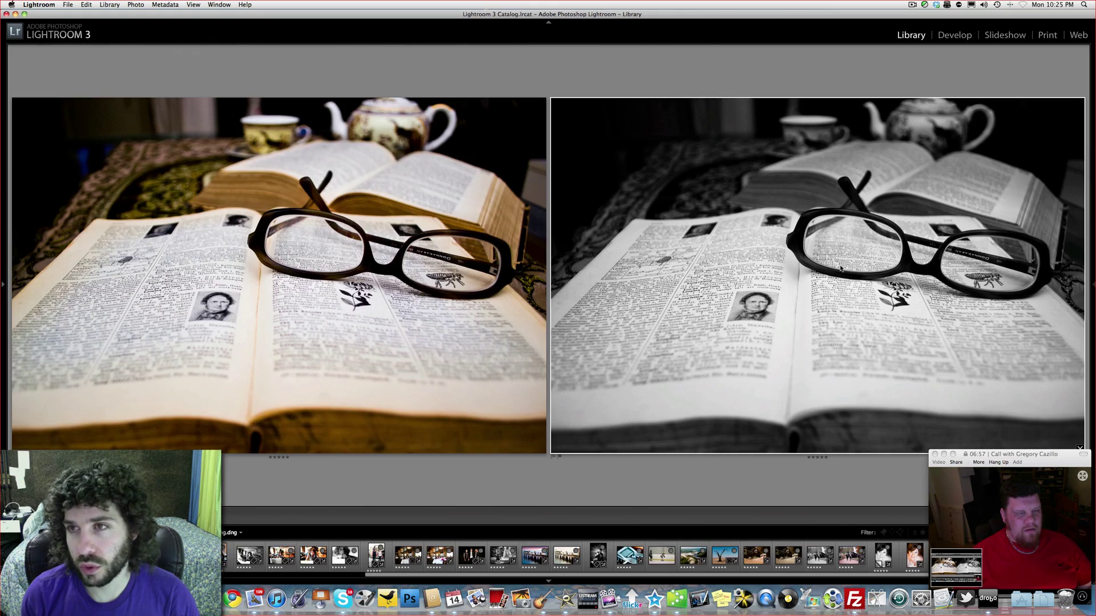
Try cropping the book's lower edge off the black and white photo in Develop with an unlocked aspect ratio, and undo the crop
key(d)
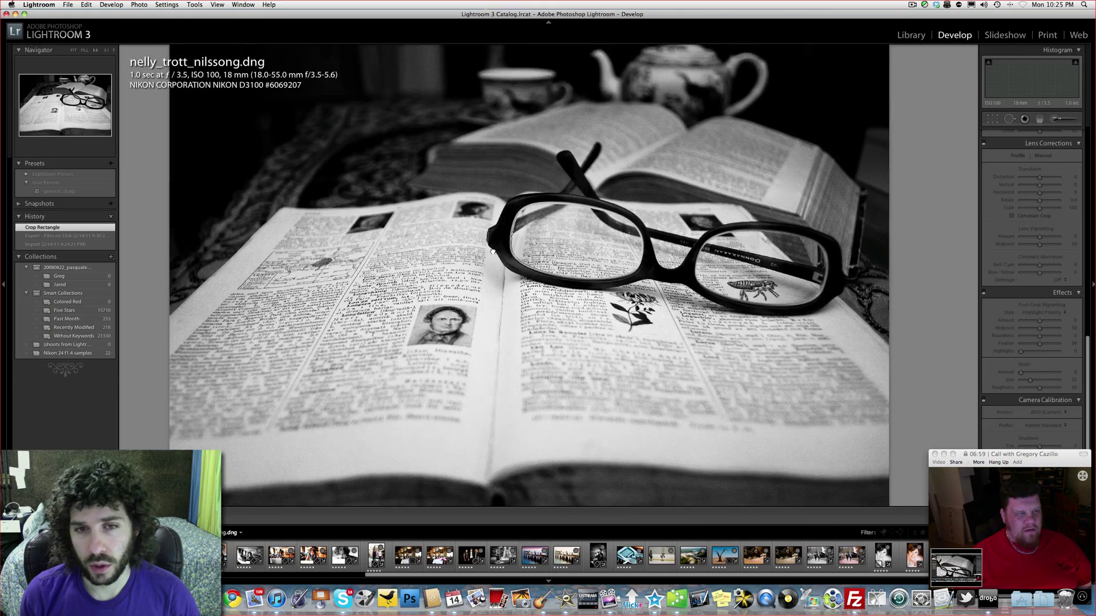
click(493, 251)
click(494, 252)
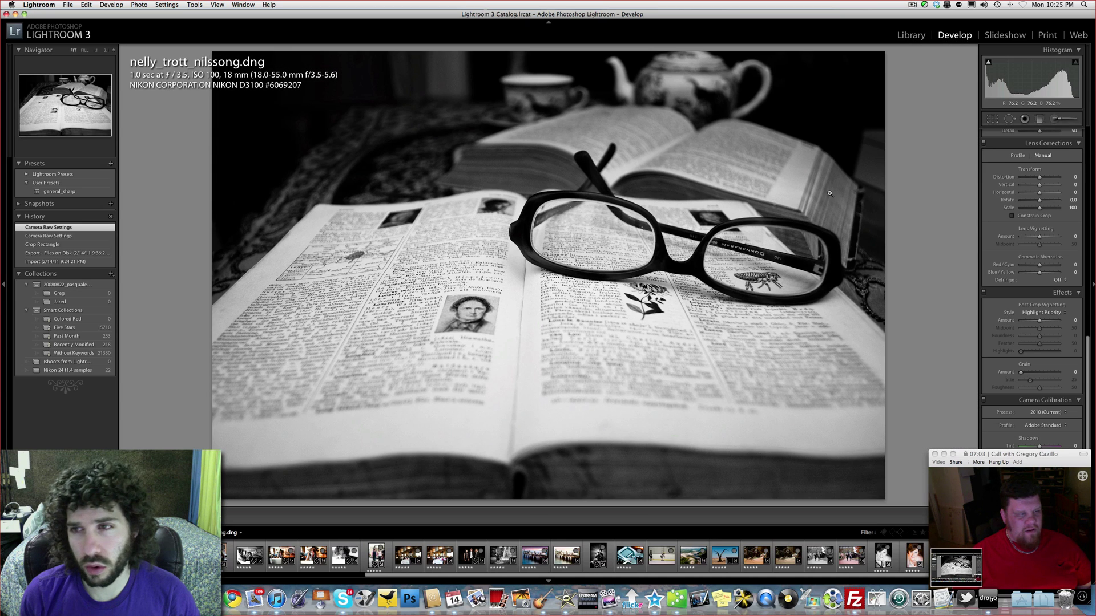
click(993, 121)
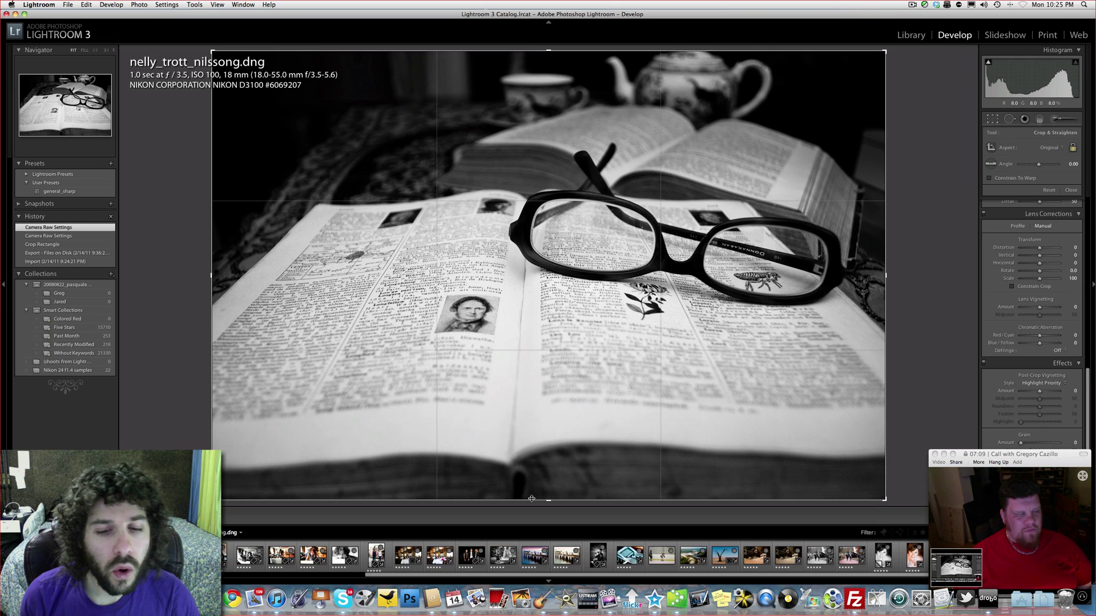
click(1072, 150)
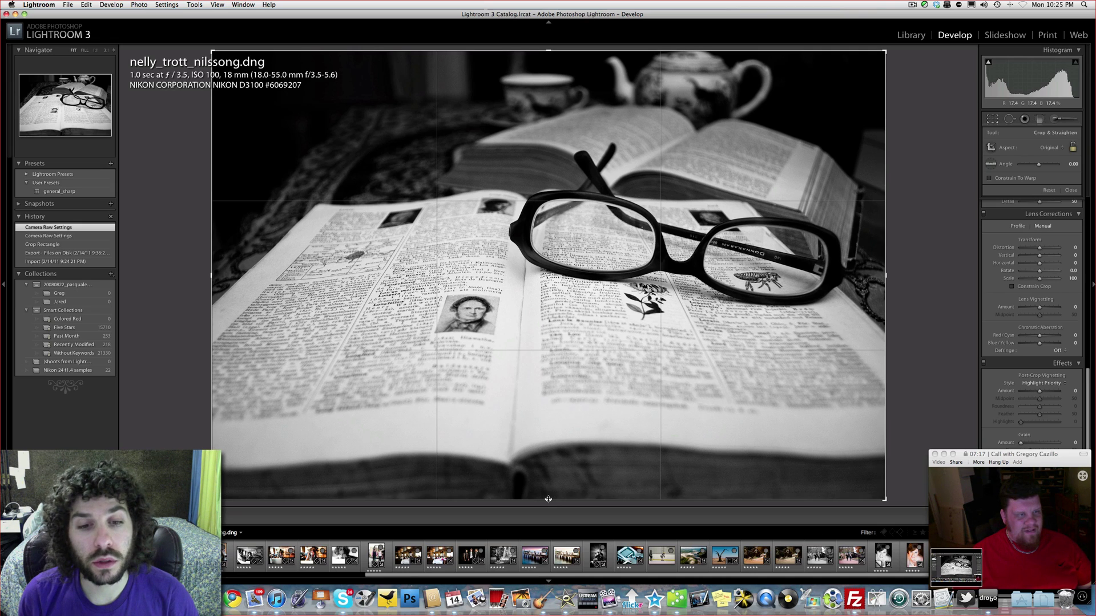
drag(548, 499, 553, 461)
key(Return)
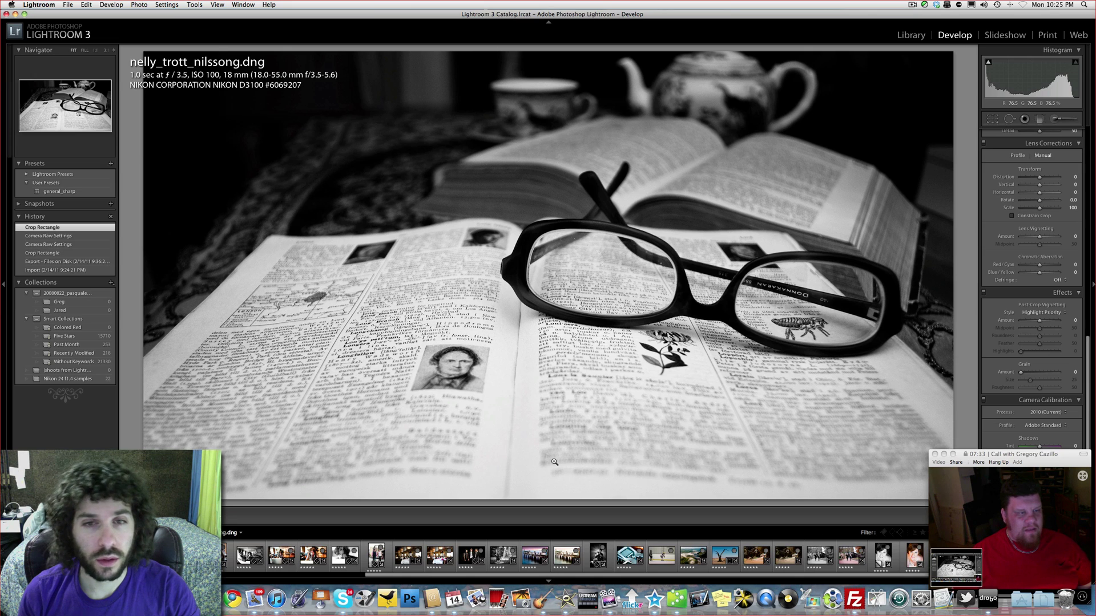
key(super+z)
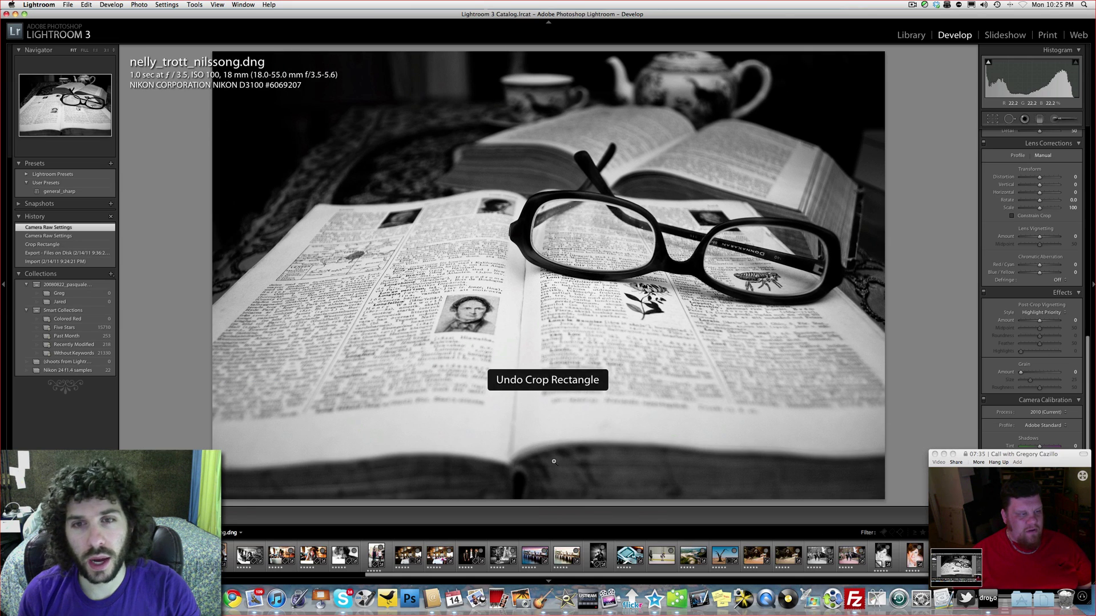
Check the shadow clipping of the black and white photo and compare it with the color version in the Library
click(988, 62)
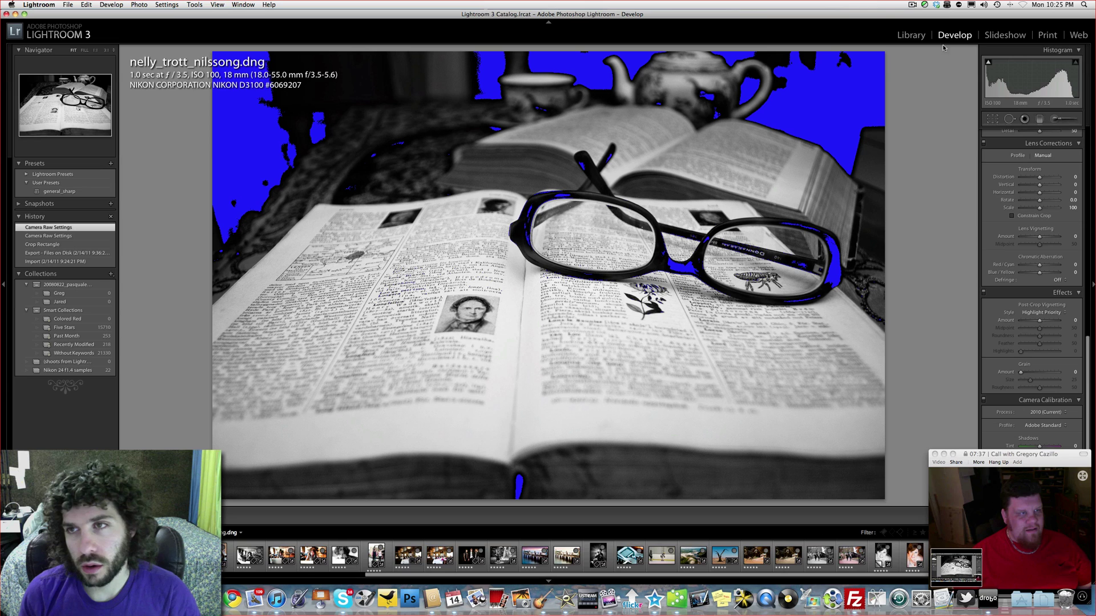
click(911, 35)
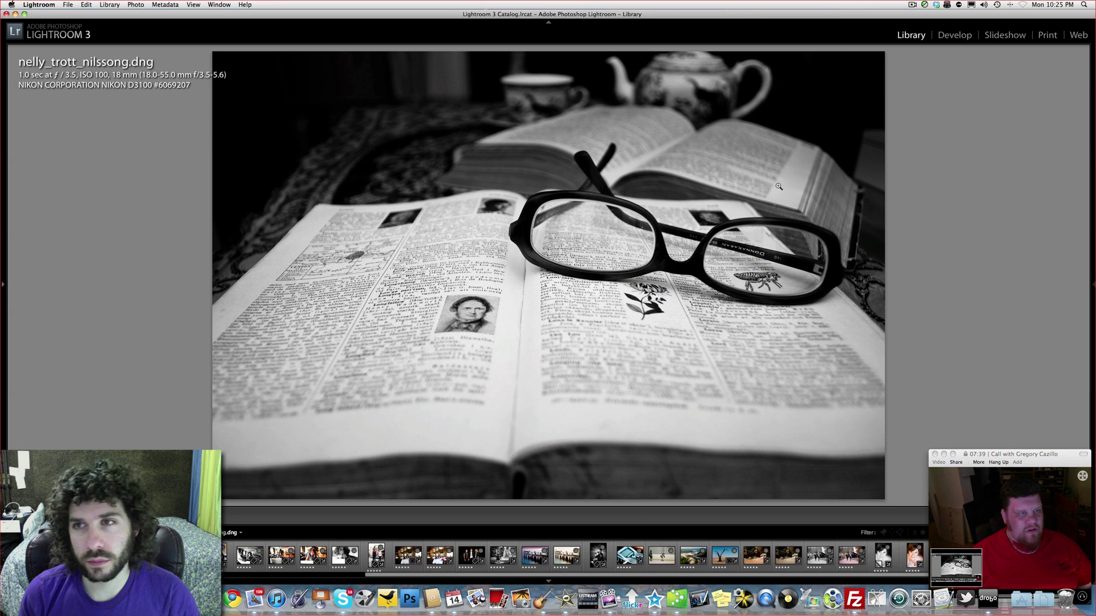
key(c)
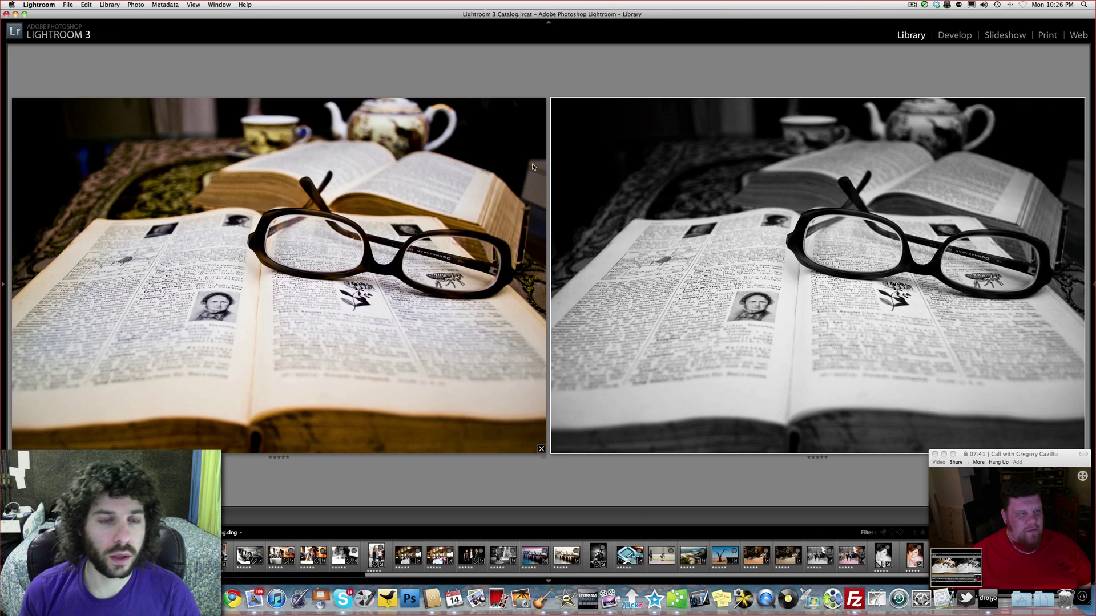